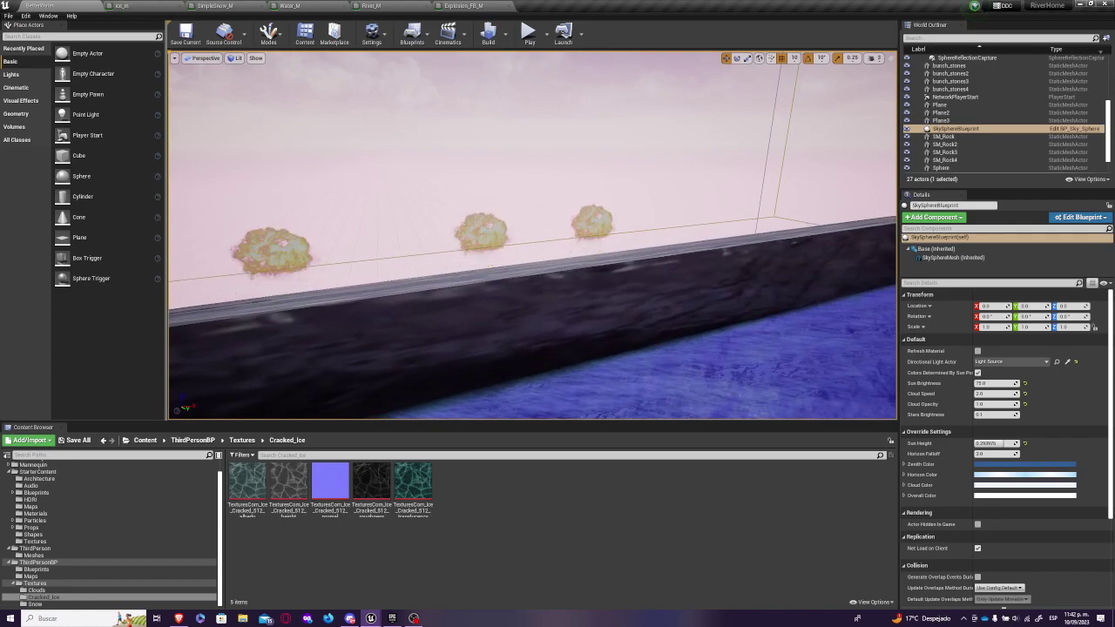
- View the two spheres in the level and open the flipbook_m material from the ThirdPersonBP folder
right_click_drag(532, 236, 623, 257)
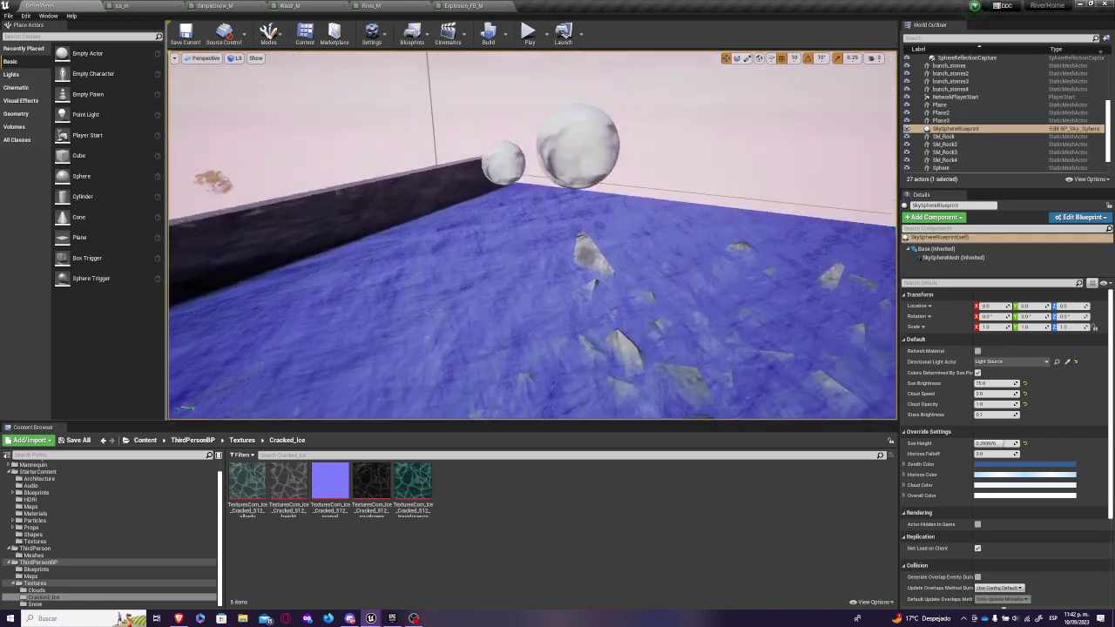
mouse_move(418, 240)
right_mouse_down()
mouse_move(416, 252)
mouse_move(409, 235)
right_mouse_up()
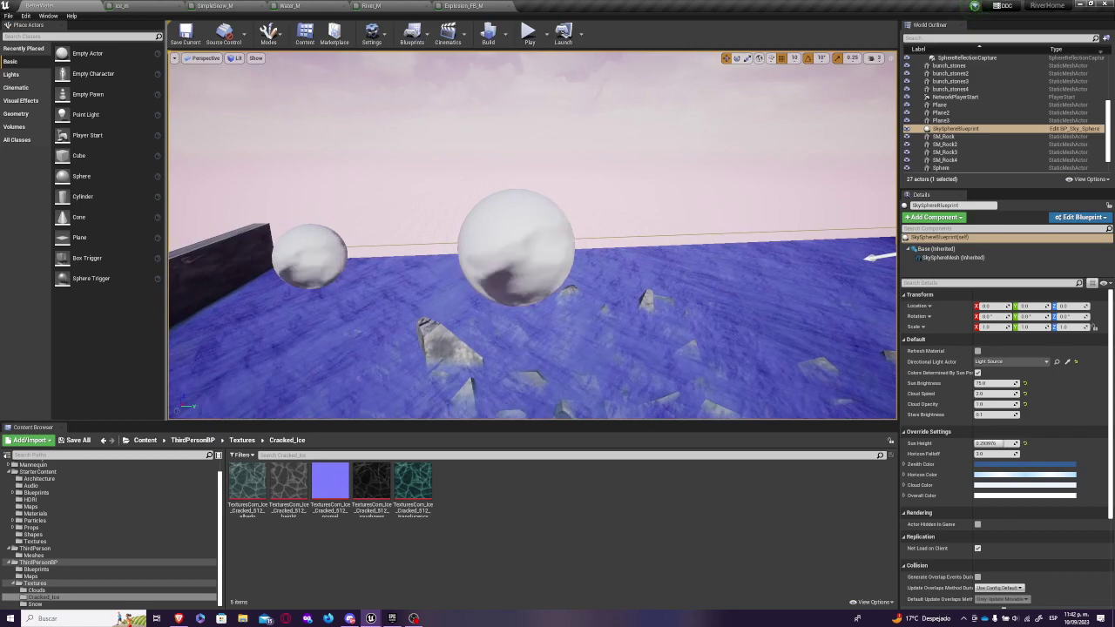
right_click_drag(409, 235, 416, 240)
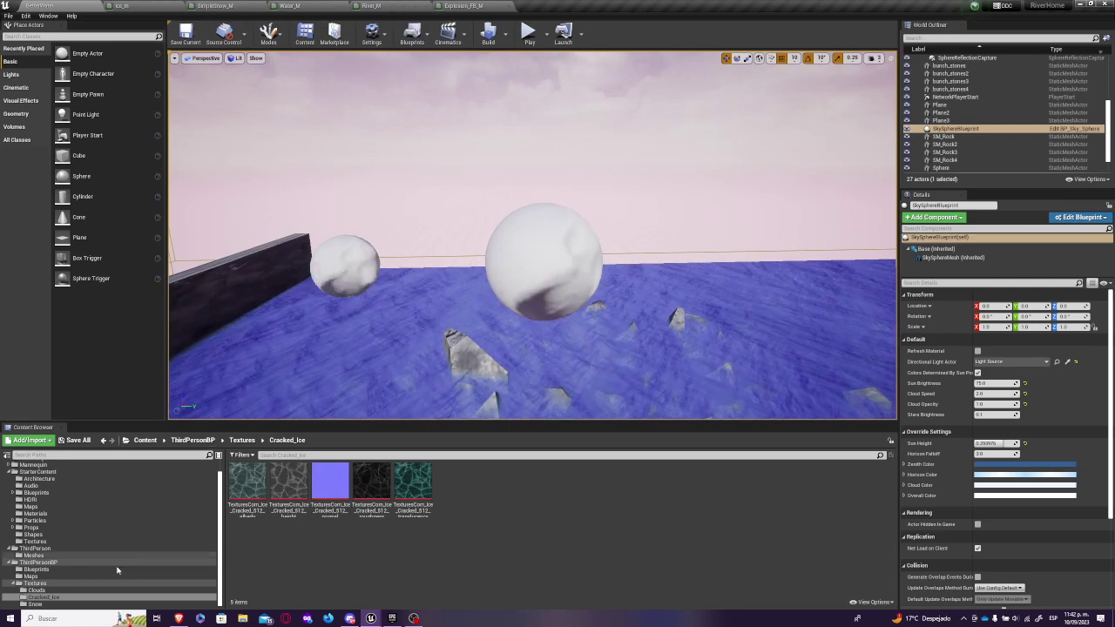
left_click(60, 562)
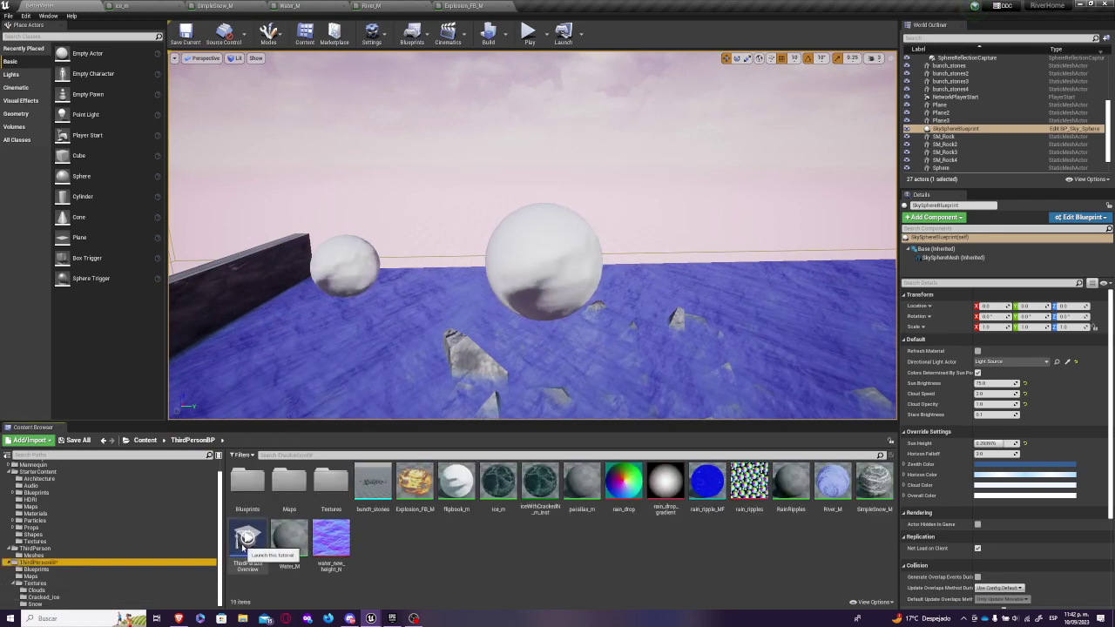
left_click(456, 484)
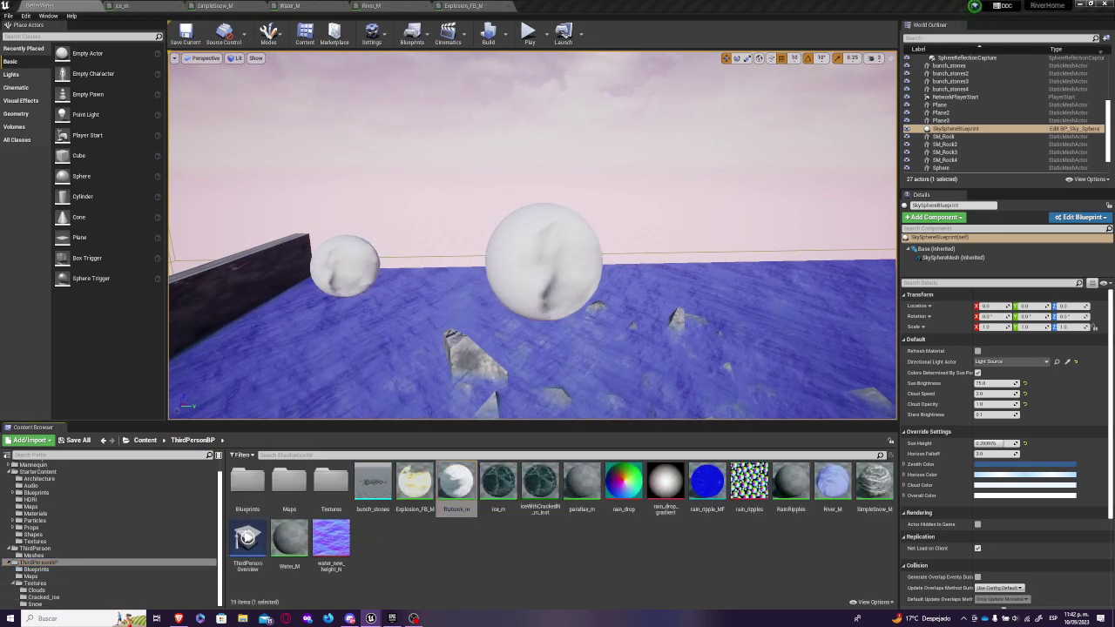
left_click_drag(485, 116, 623, 21)
double_click(412, 17)
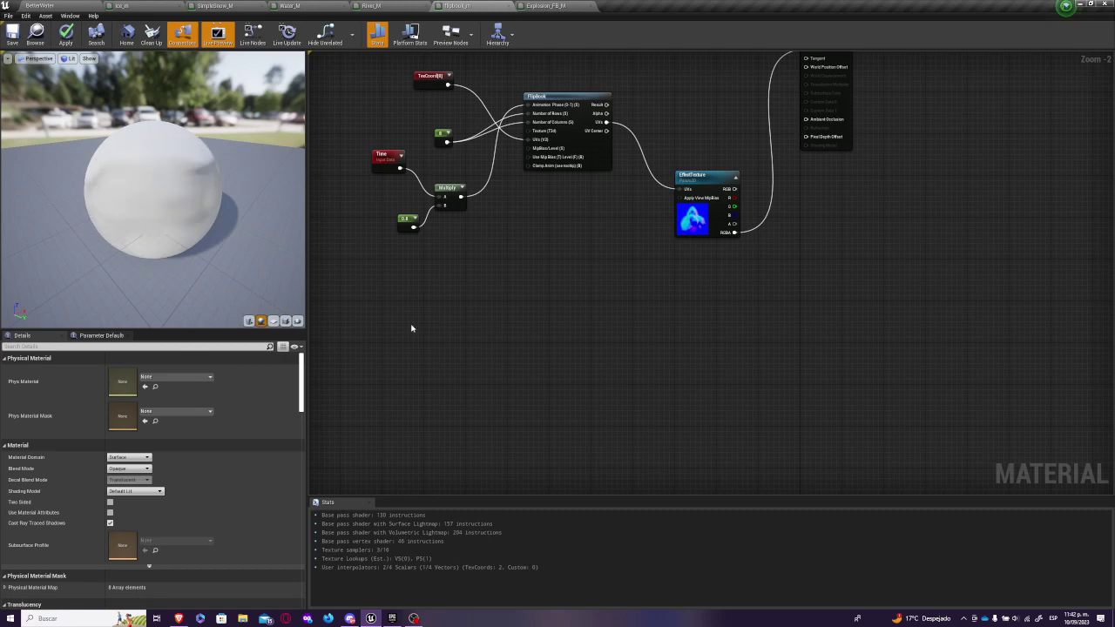
- Select the EffectTexture node in flipbook_m, check the Clouds texture folder, and inspect the material on the preview sphere
right_click_drag(410, 326, 505, 435)
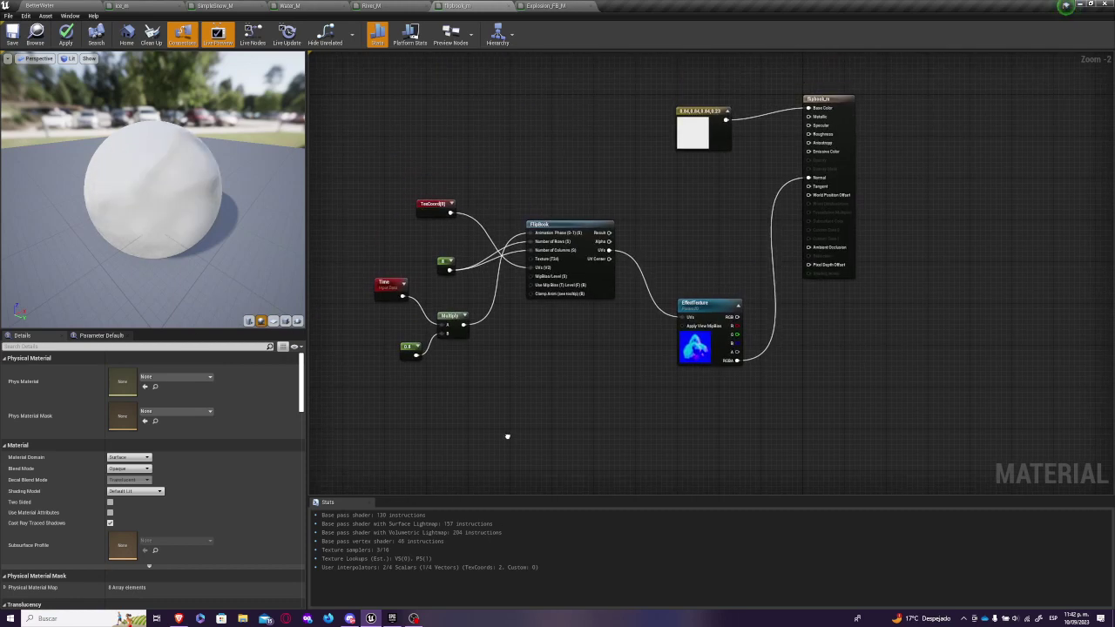
left_click(696, 346)
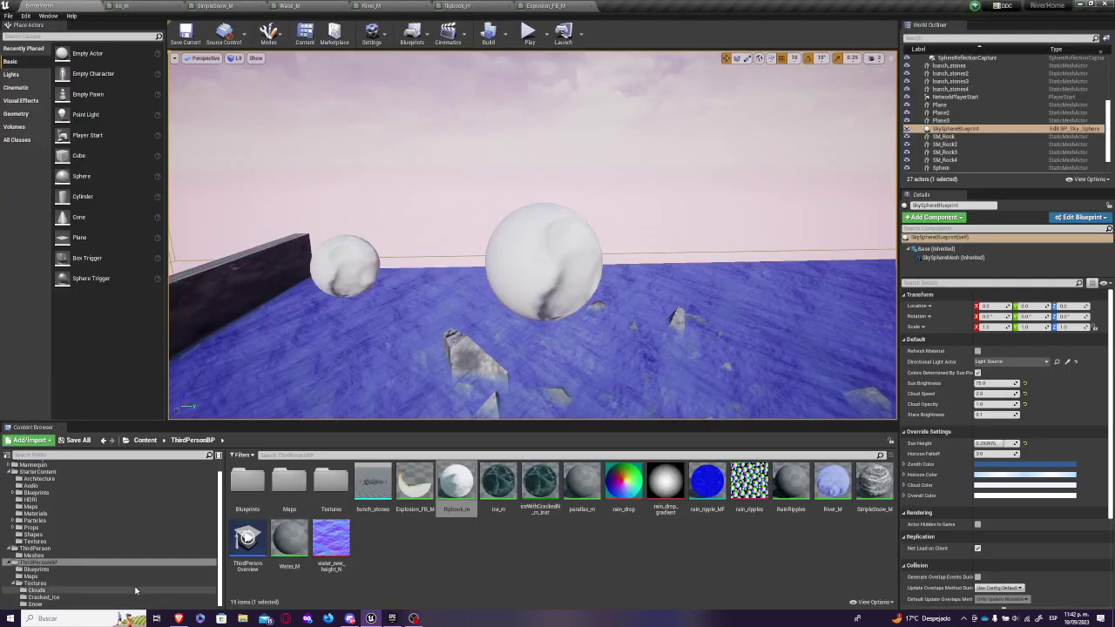
left_click(37, 590)
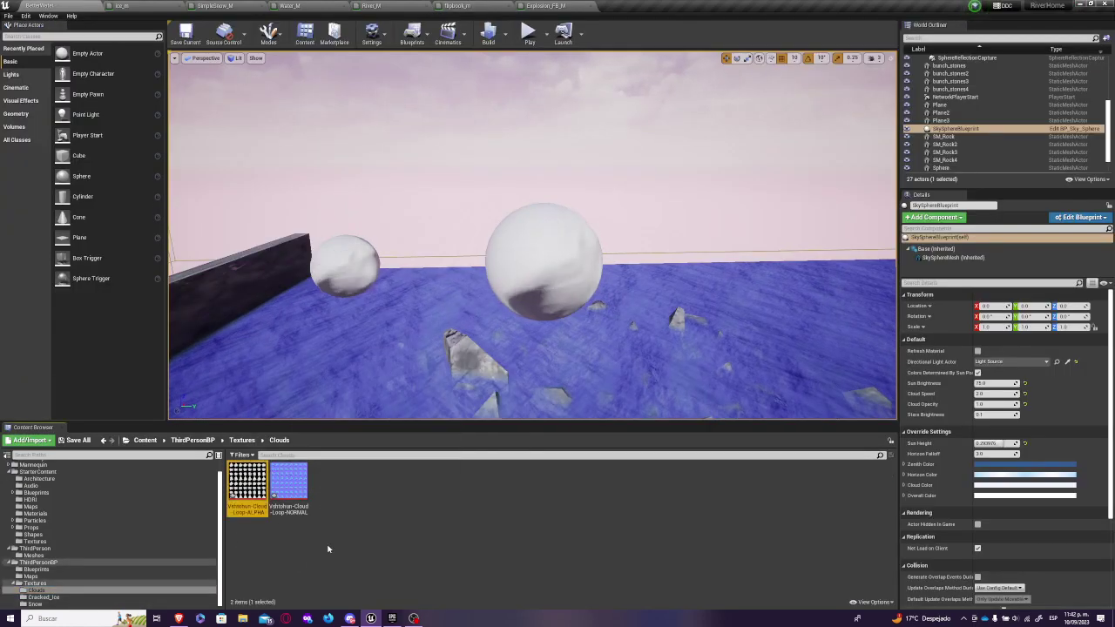
left_click(455, 5)
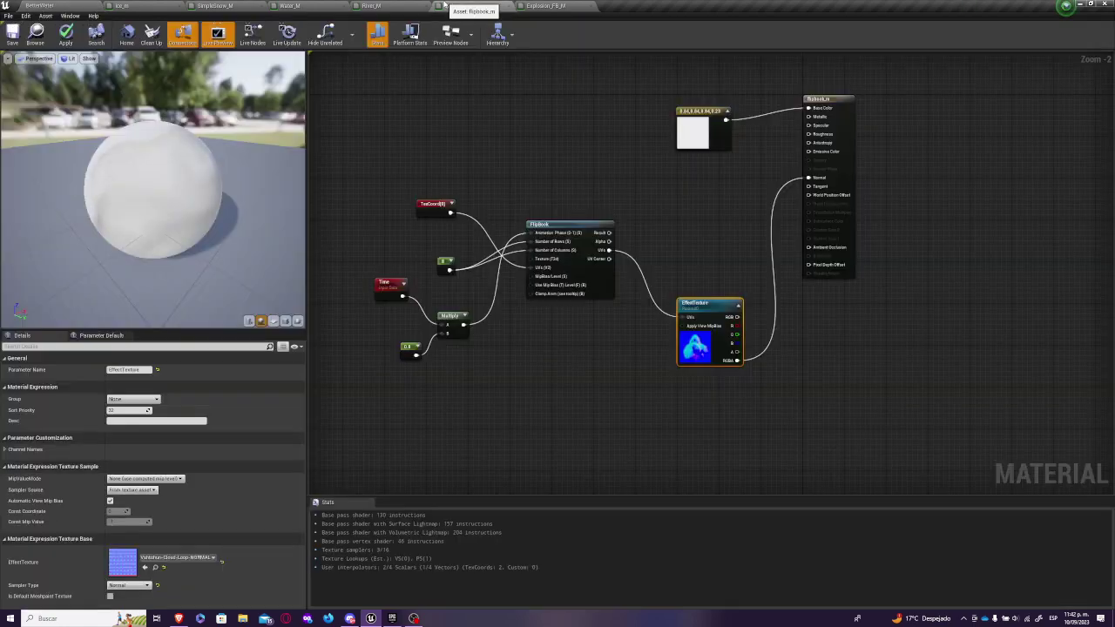
left_click_drag(160, 211, 196, 184)
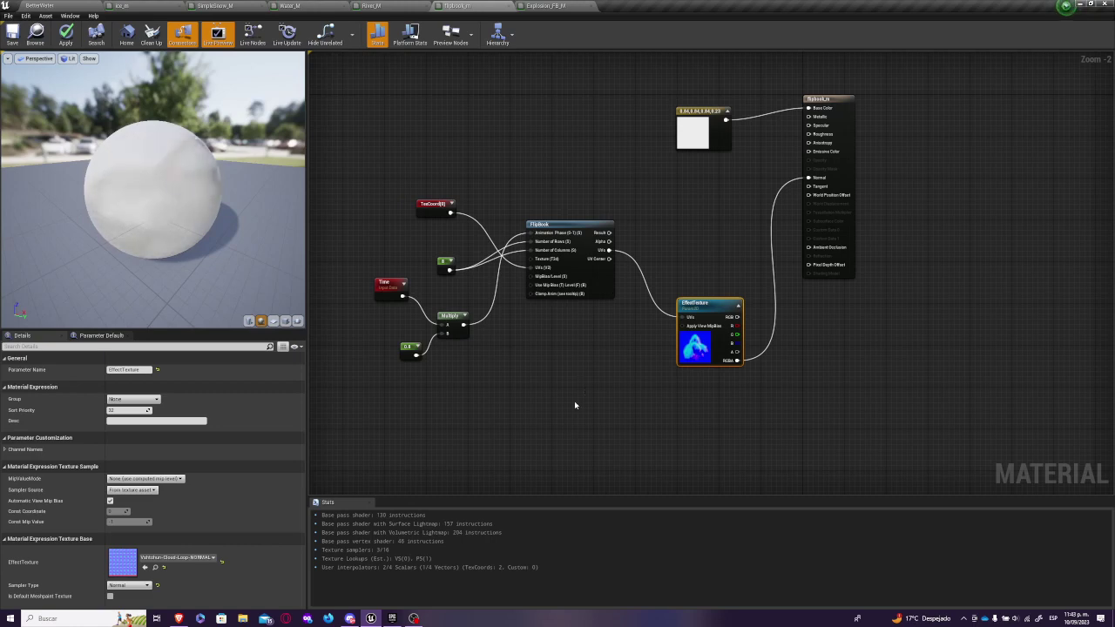
scroll(574, 402, "up", 2)
right_click_drag(620, 416, 620, 433)
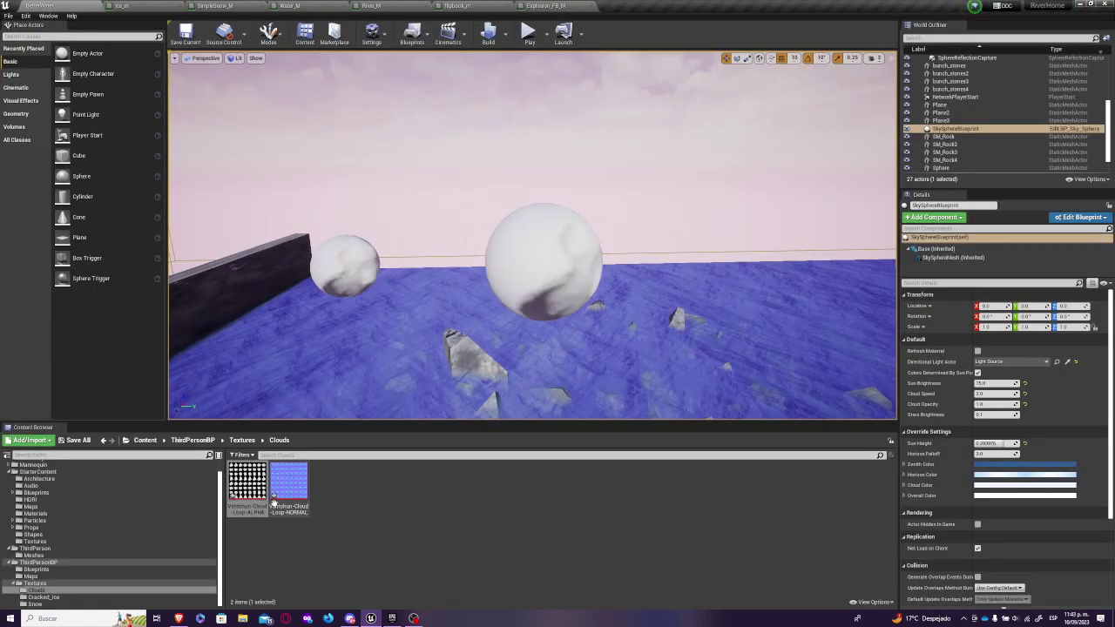
- Open the Vshtohun-Cloud-Loop-NORMAL texture and compare its frame grid with the flipbook_m and Explosion_FB_M graphs
double_click(277, 490)
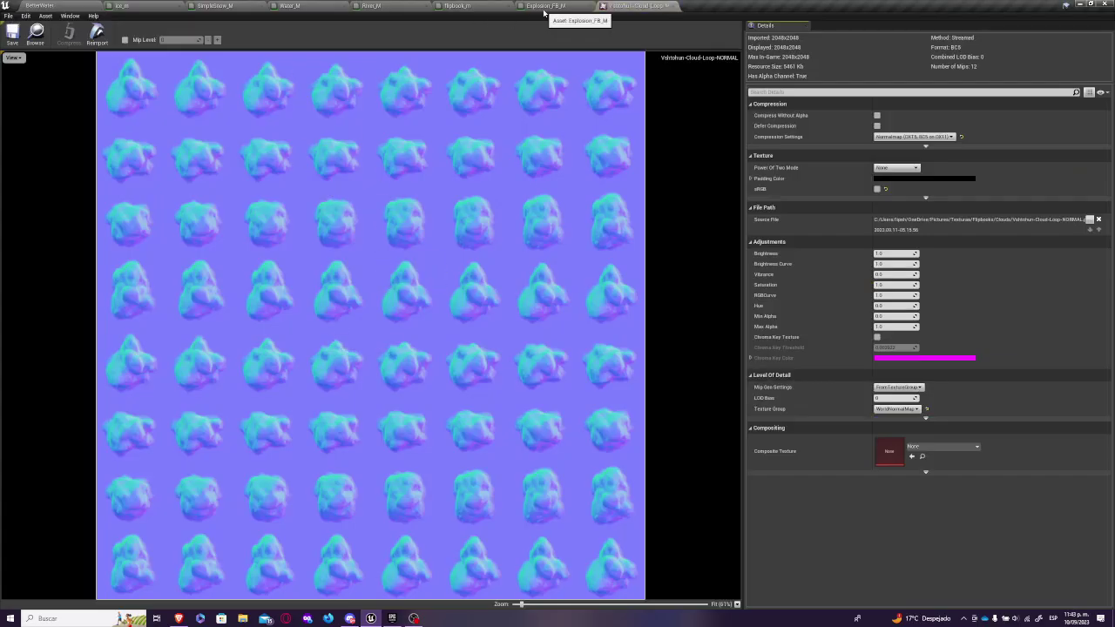
left_click(438, 7)
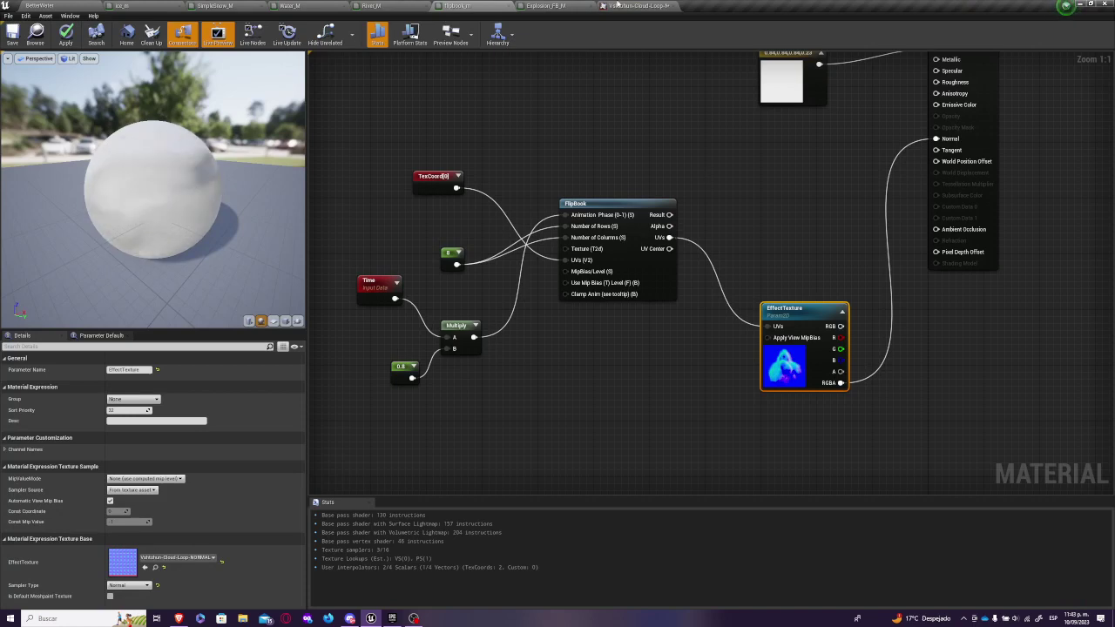
left_click(640, 5)
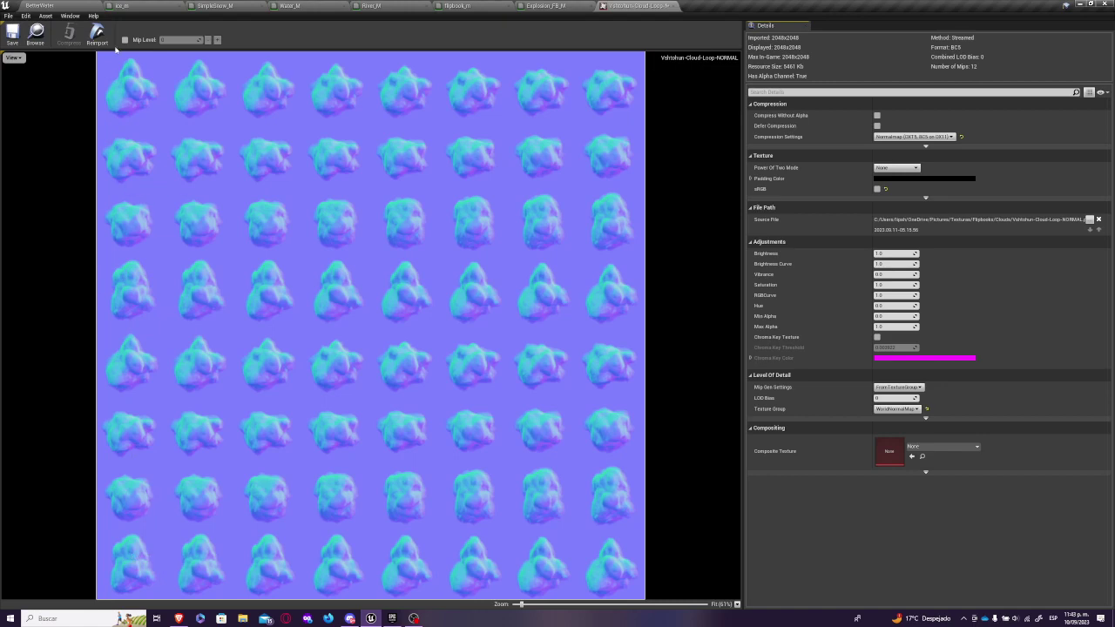
left_click(538, 5)
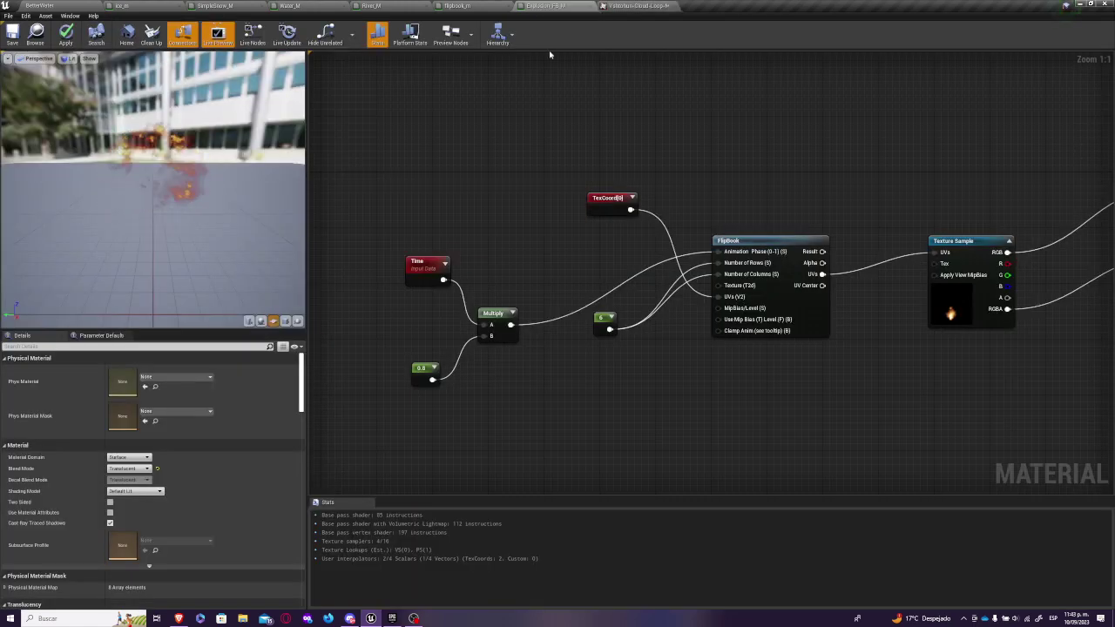
left_click(457, 5)
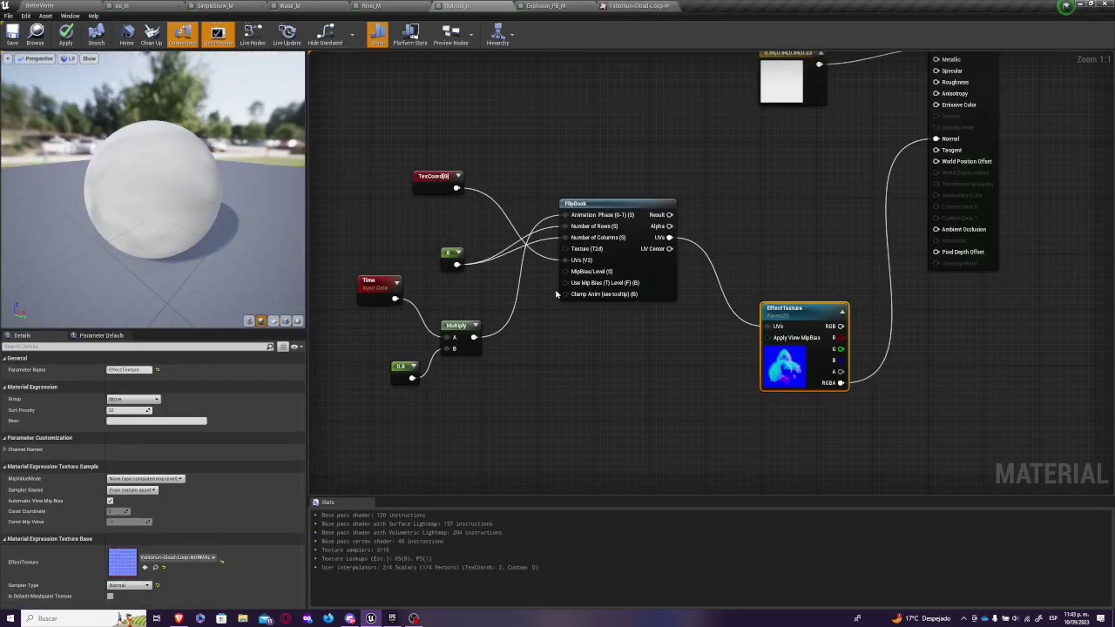
- Examine the rows and columns constant, the Time multiplication, the FlipBook node and the EffectTexture connection to Normal in flipbook_m
left_click(453, 245)
left_click(450, 252)
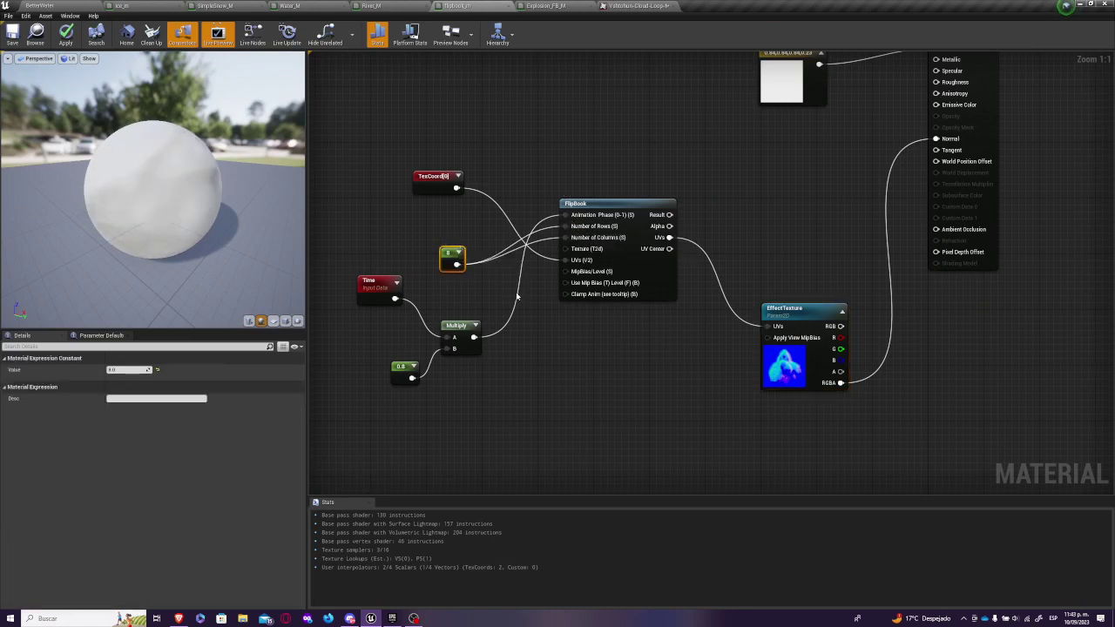
right_click_drag(486, 299, 535, 270)
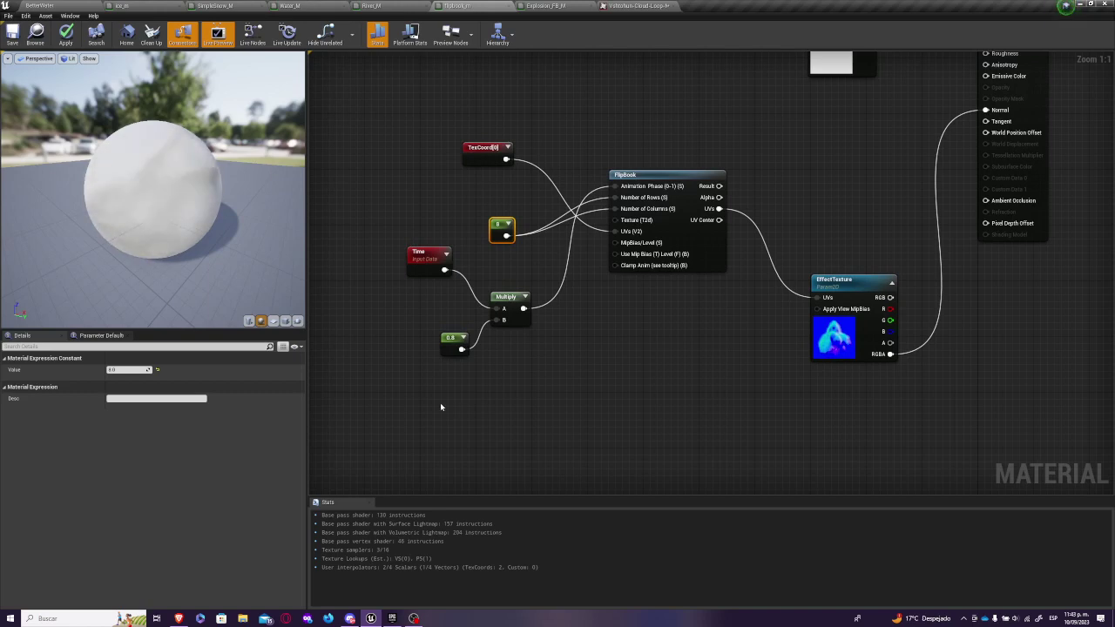
left_click_drag(192, 218, 105, 219)
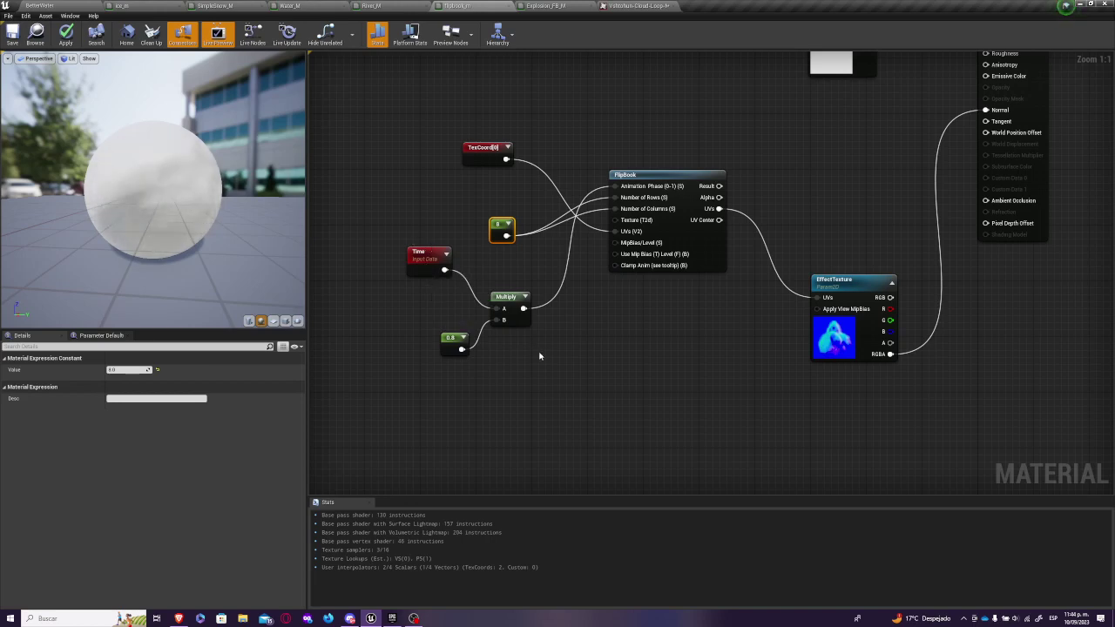
right_click_drag(552, 322, 511, 365)
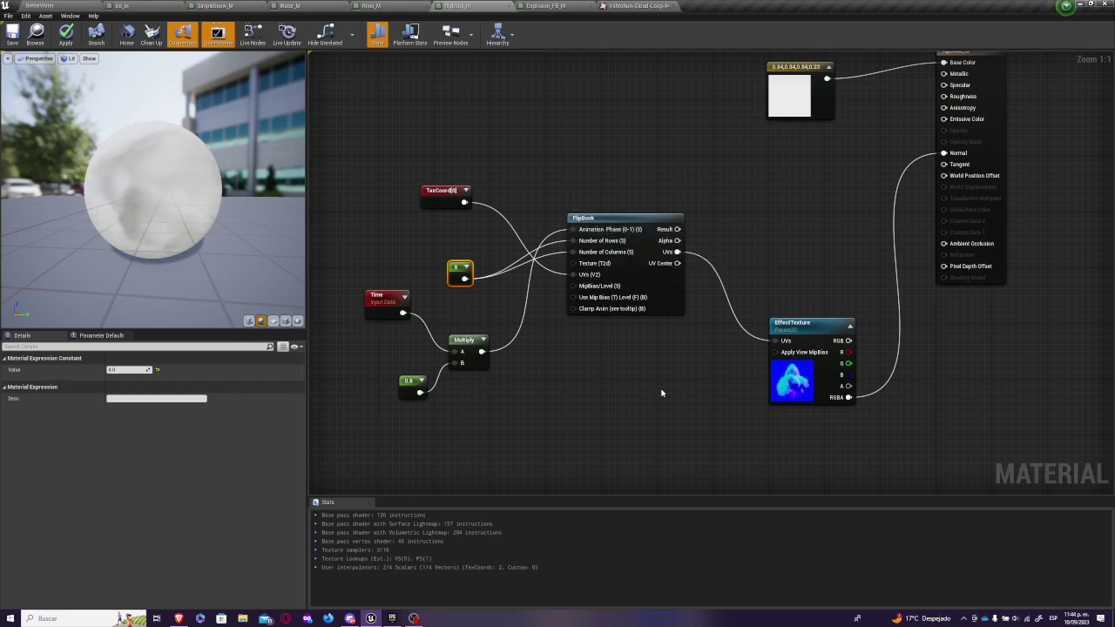
right_click_drag(683, 387, 537, 383)
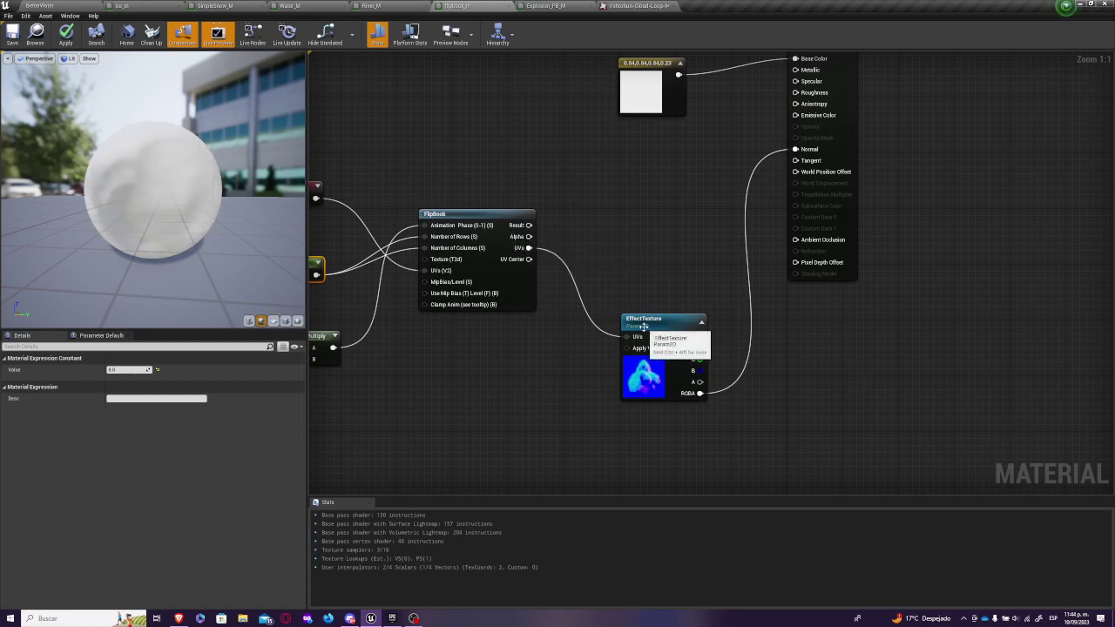
right_click_drag(584, 374, 505, 368)
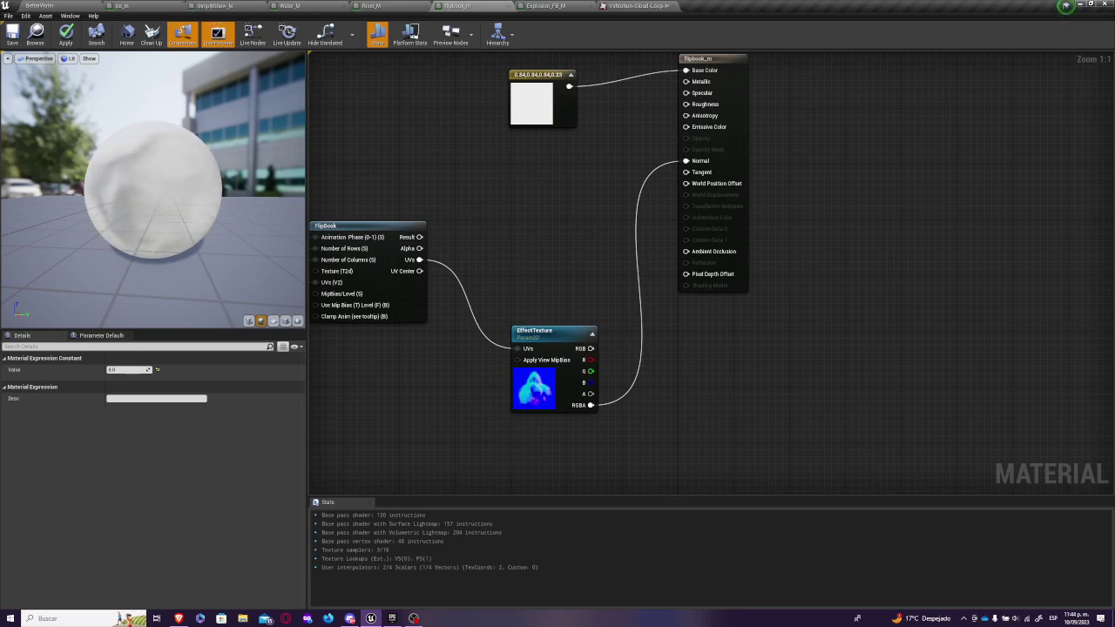
right_click_drag(571, 274, 553, 331)
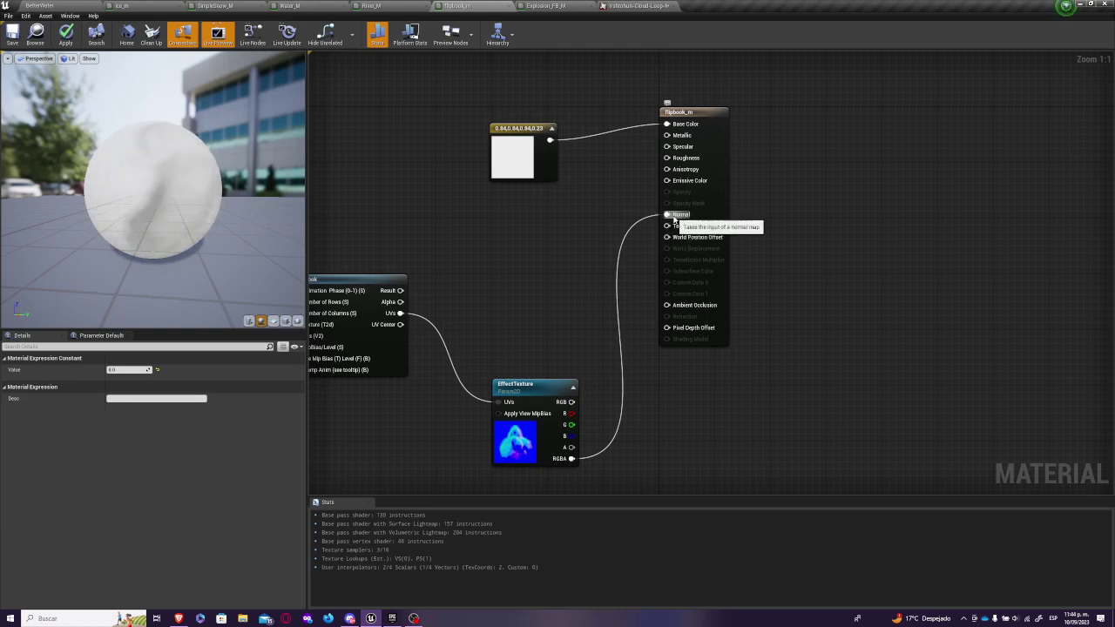
- Inspect the color constant feeding Base Color in flipbook_m and look at the preview sphere from another angle
left_click(522, 157)
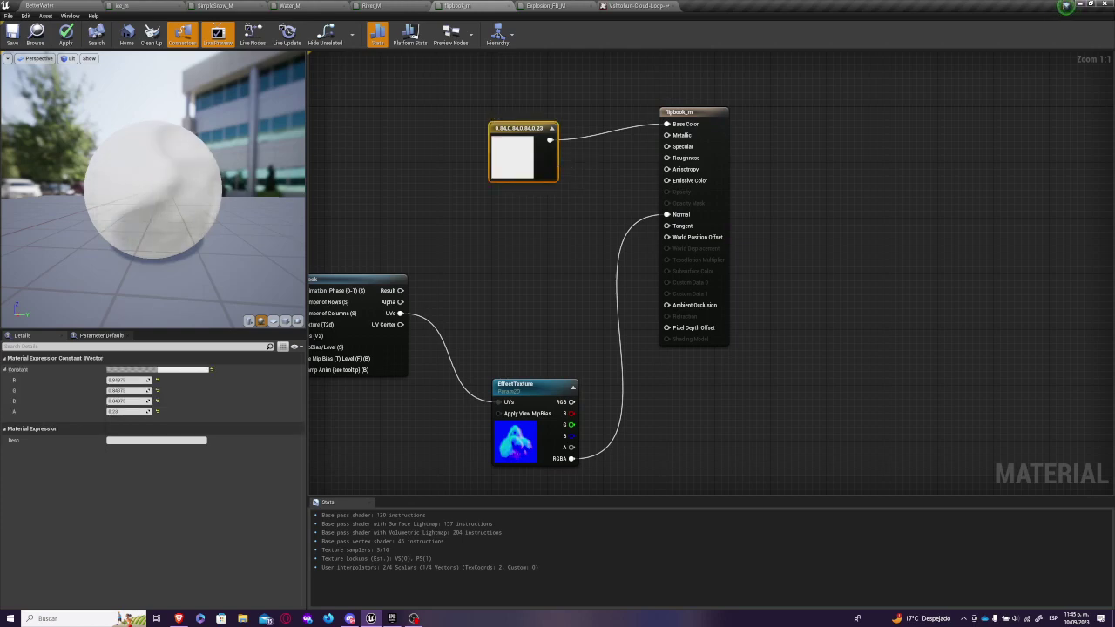
right_click_drag(520, 216, 560, 304)
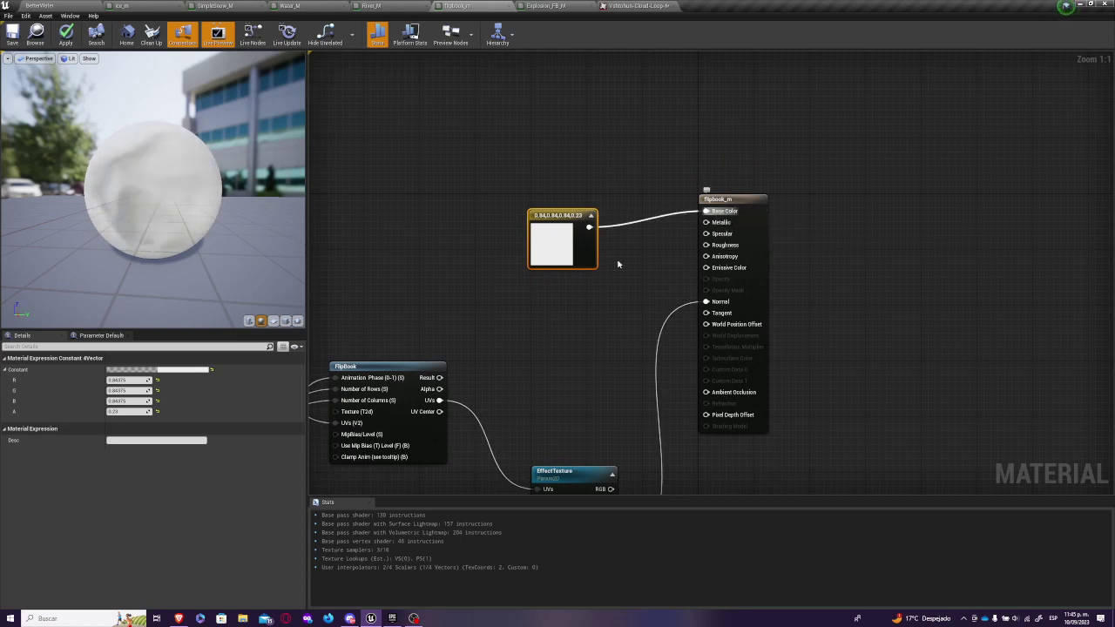
left_click_drag(201, 174, 131, 191)
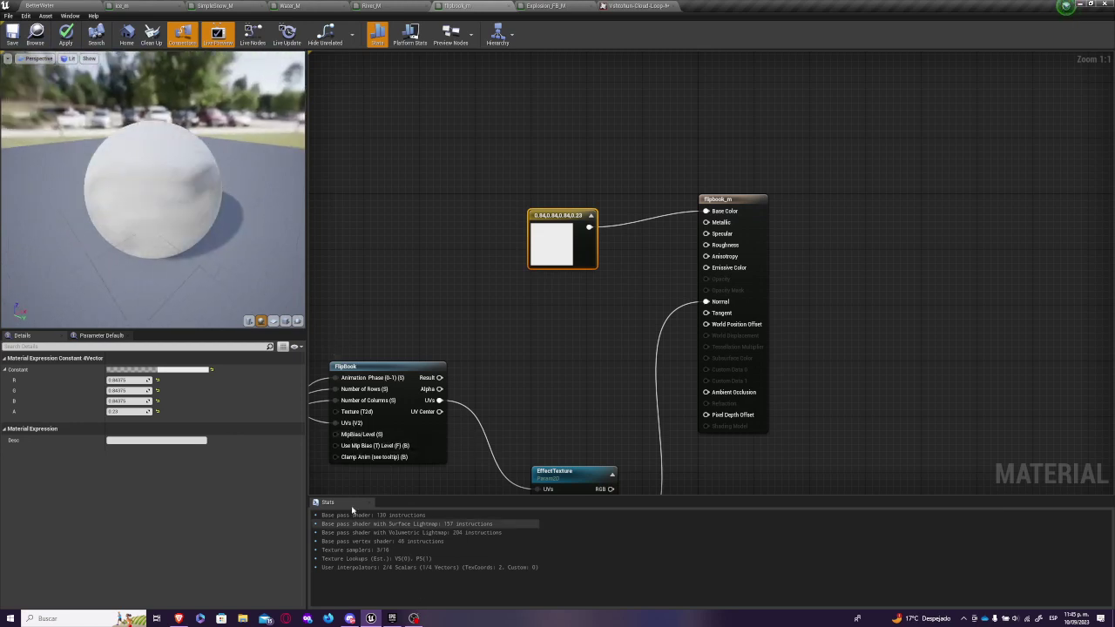
- Examine the Explosion_FB_M material on a plane preview, including its rows and columns constant and texture output connections
left_click(558, 7)
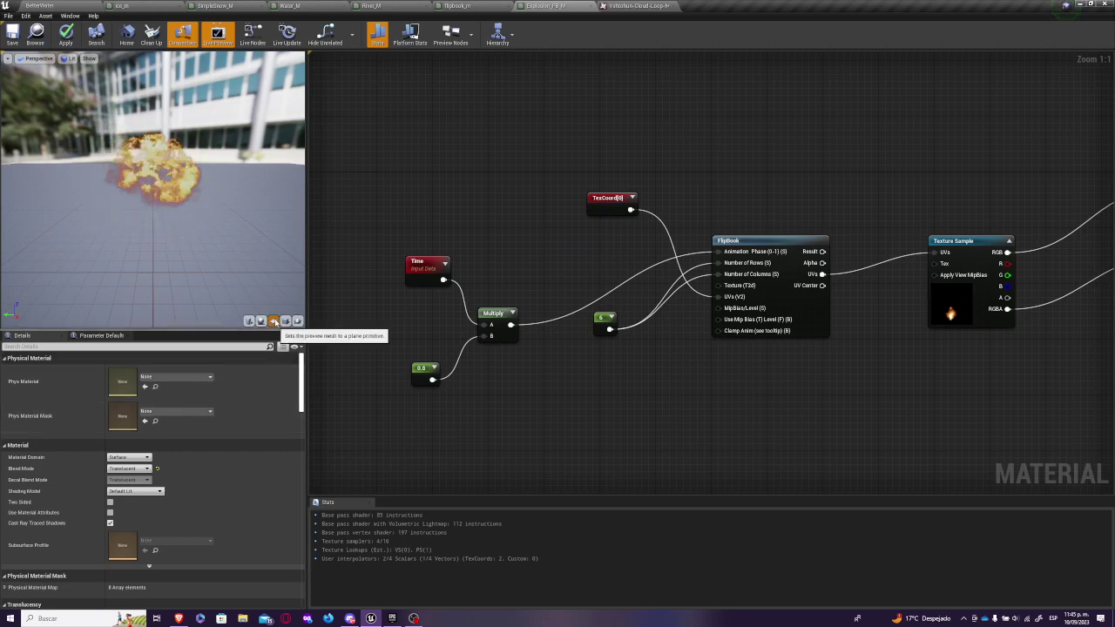
left_click(273, 322)
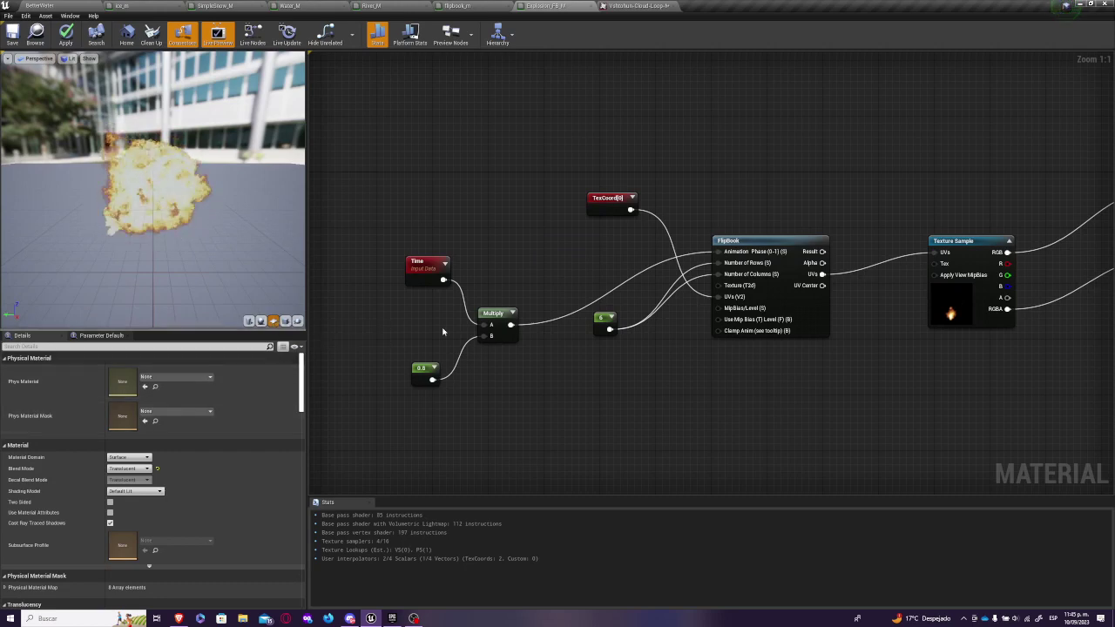
left_click(601, 328)
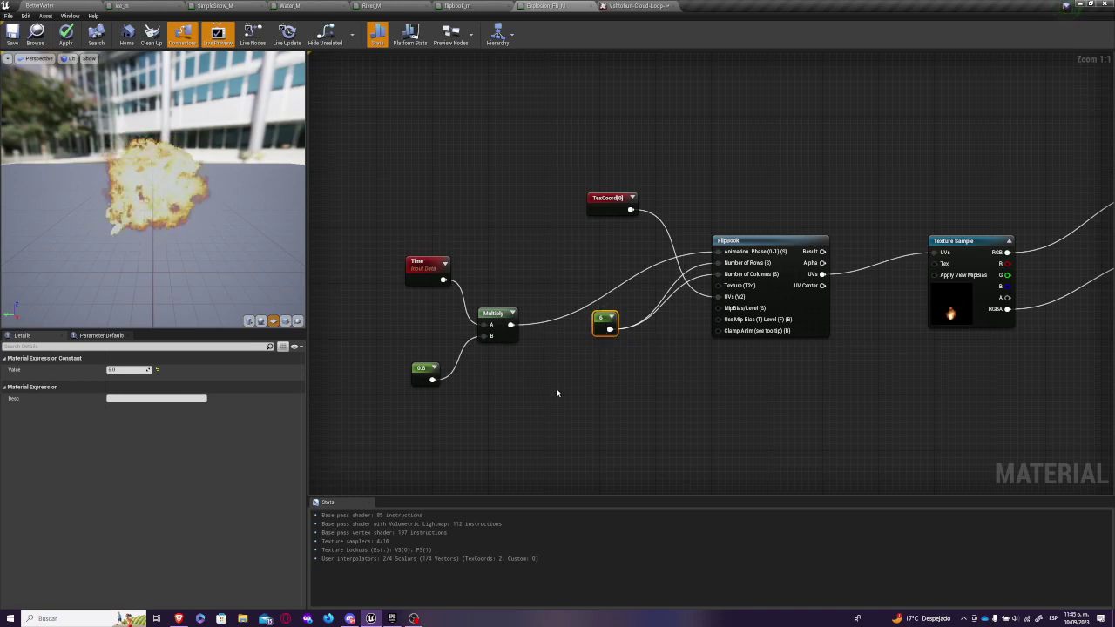
right_click_drag(681, 398, 550, 421)
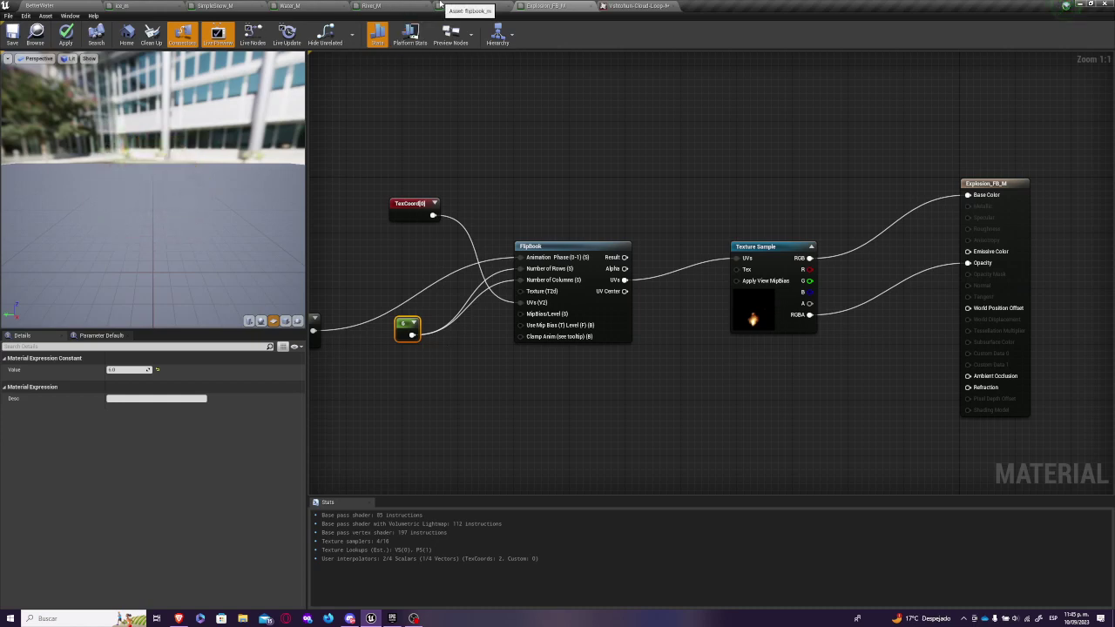
- Look over the River_M material's depth, normal and color node network
left_click(455, 5)
left_click(394, 6)
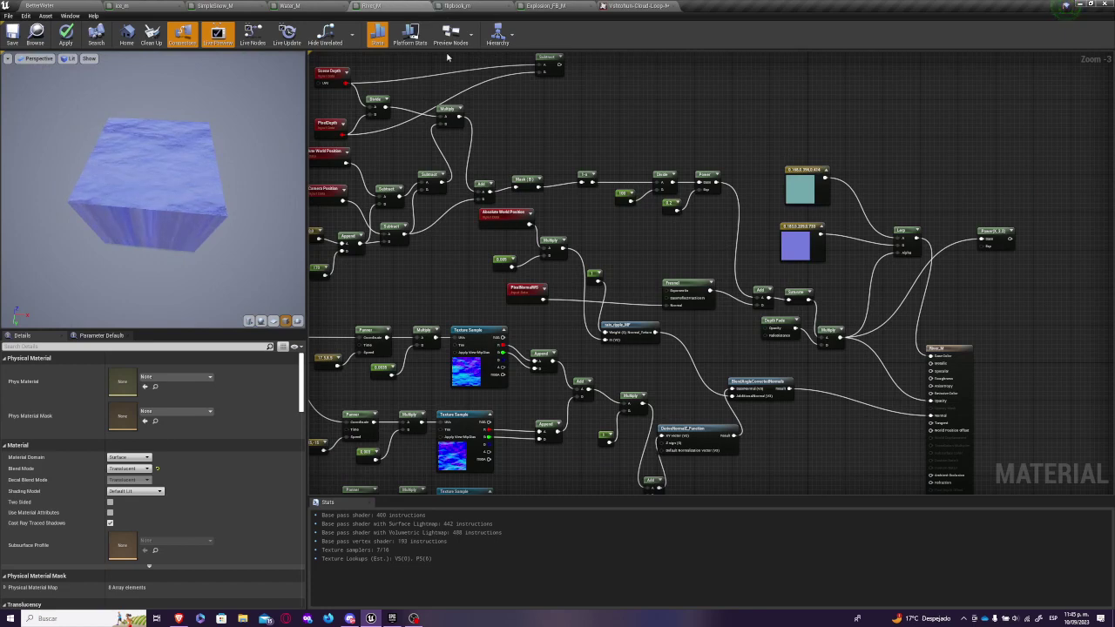
right_click_drag(647, 96, 776, 139)
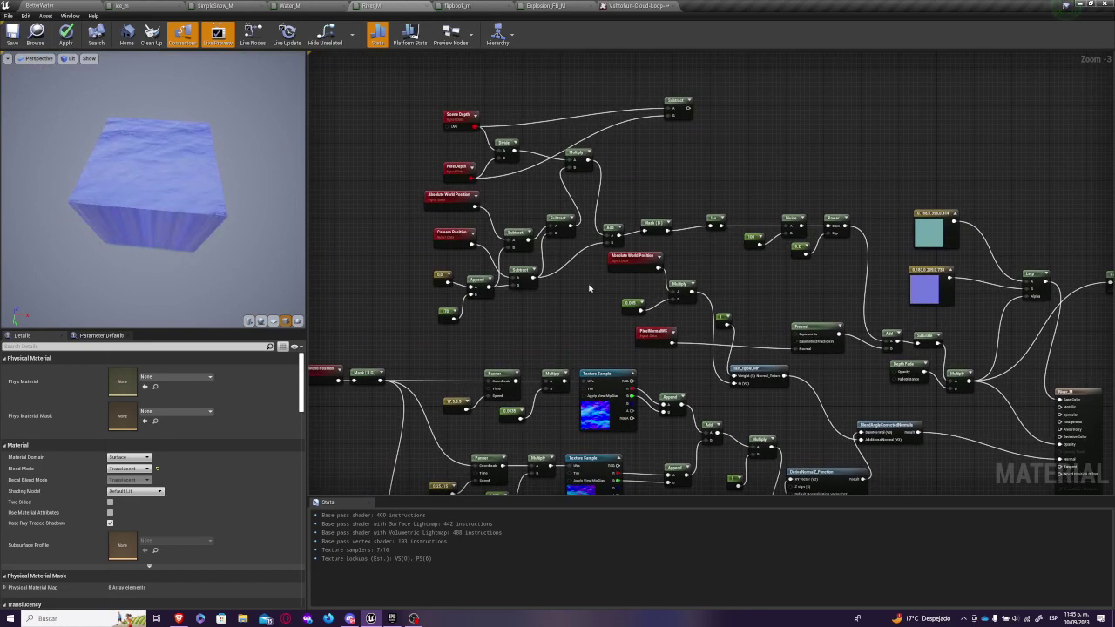
right_click_drag(597, 304, 586, 248)
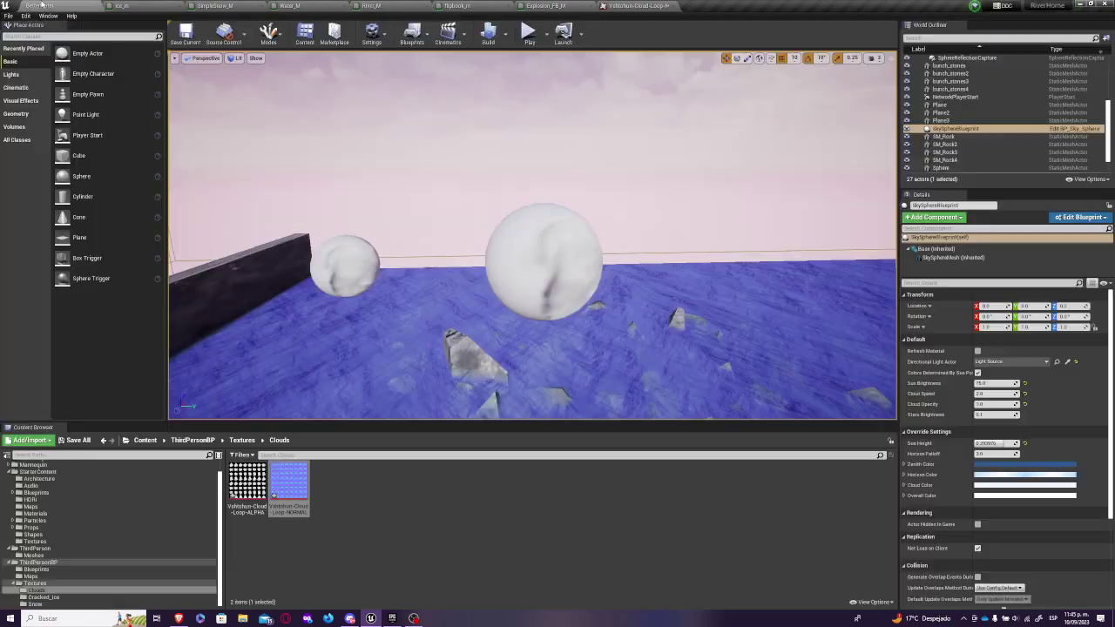
- Return to the level and view the water surface around the submerged rocks
left_click(70, 5)
right_click_drag(414, 199, 542, 404)
key("w")
key("w")
right_click_drag(418, 286, 396, 54)
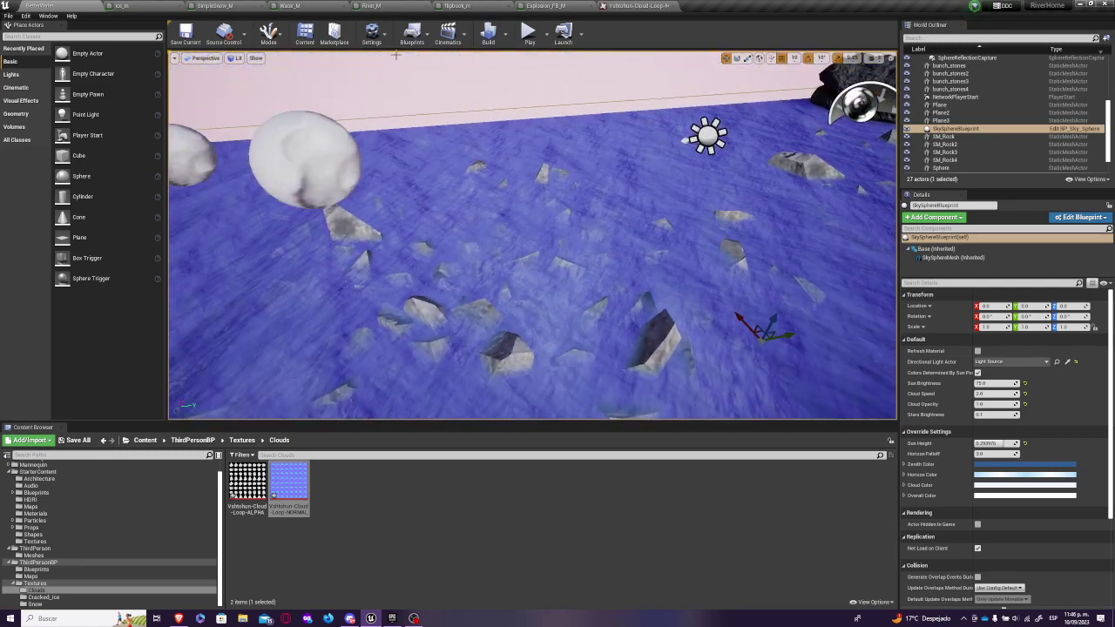
- Inspect River_M's preview from another angle and examine its Scene Depth, PixelDepth and unconnected Subtract nodes
left_click(381, 6)
mouse_move(152, 187)
right_mouse_down()
mouse_move(152, 161)
mouse_move(153, 262)
mouse_move(153, 179)
right_mouse_up()
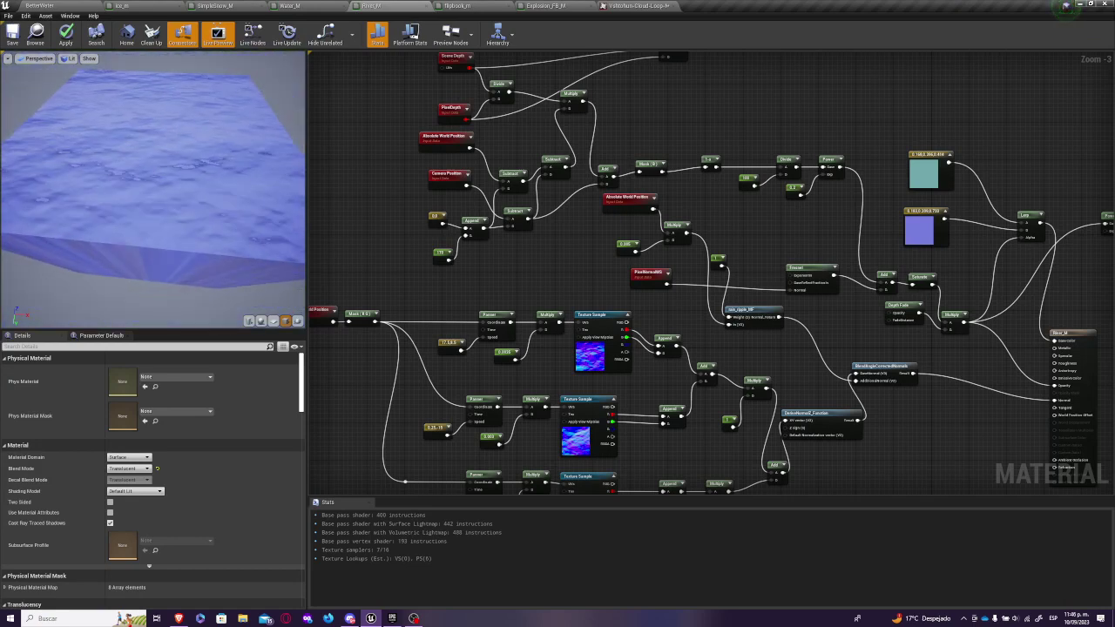
left_click_drag(152, 179, 181, 195)
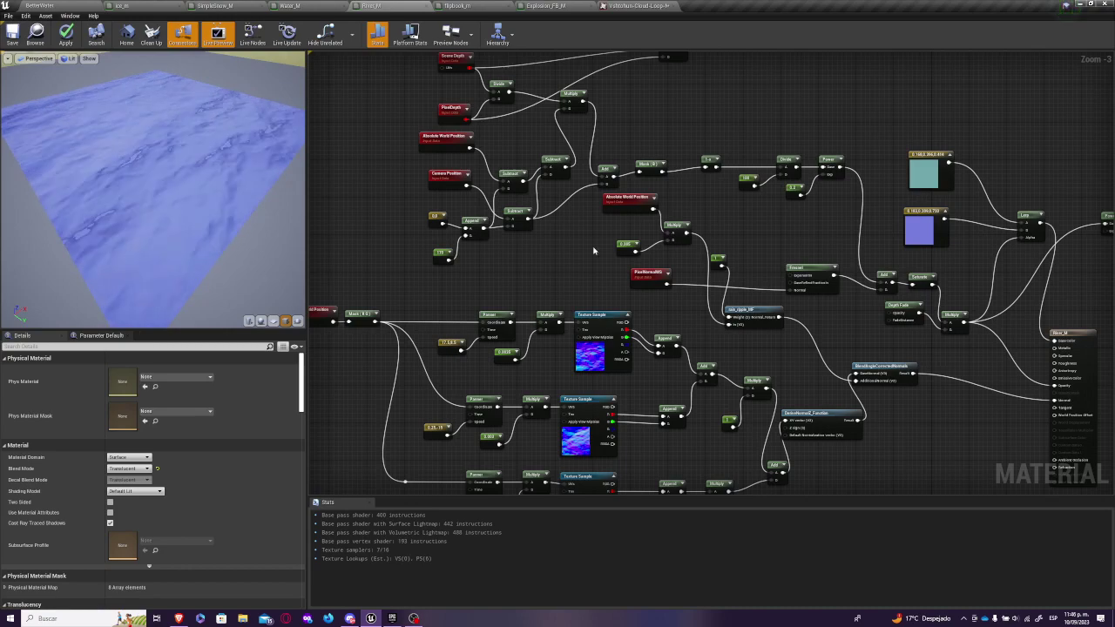
right_click_drag(398, 177, 431, 249)
scroll(431, 249, "up", 2)
right_click_drag(562, 298, 647, 351)
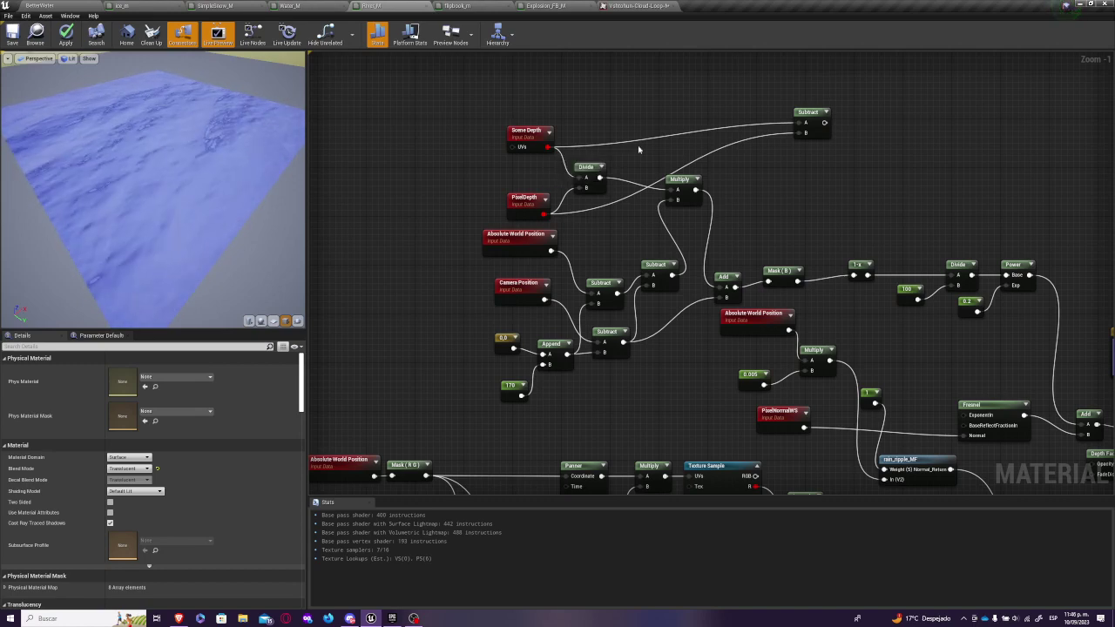
left_click(805, 125)
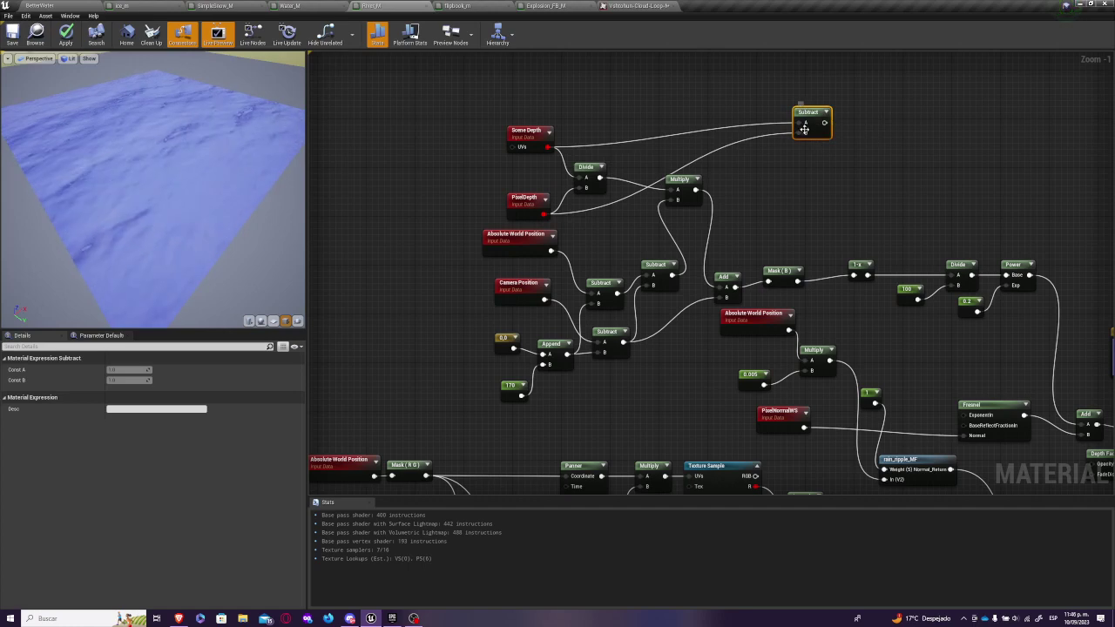
left_click(517, 206)
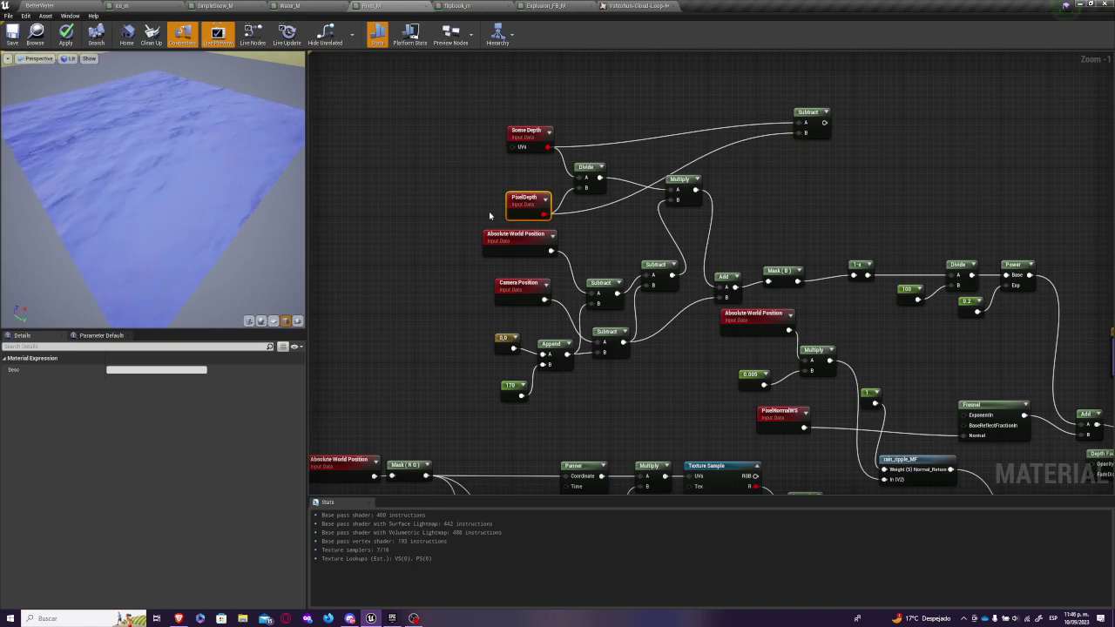
- Return to the level and inspect the water around the submerged rocks from above and from near the surface
left_click(81, 8)
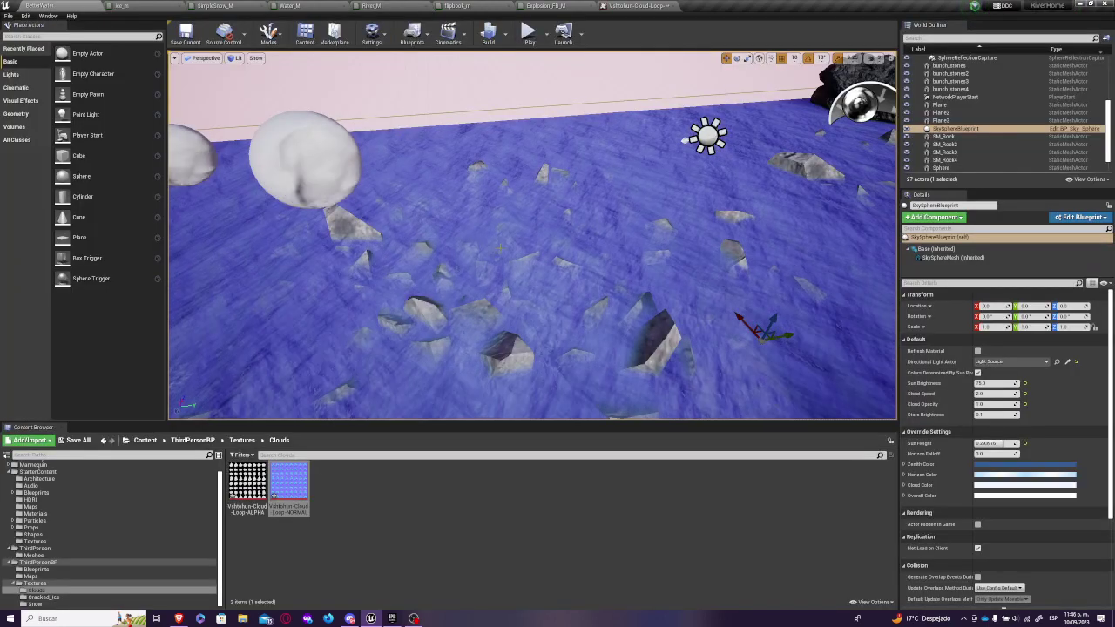
right_click_drag(500, 248, 502, 285)
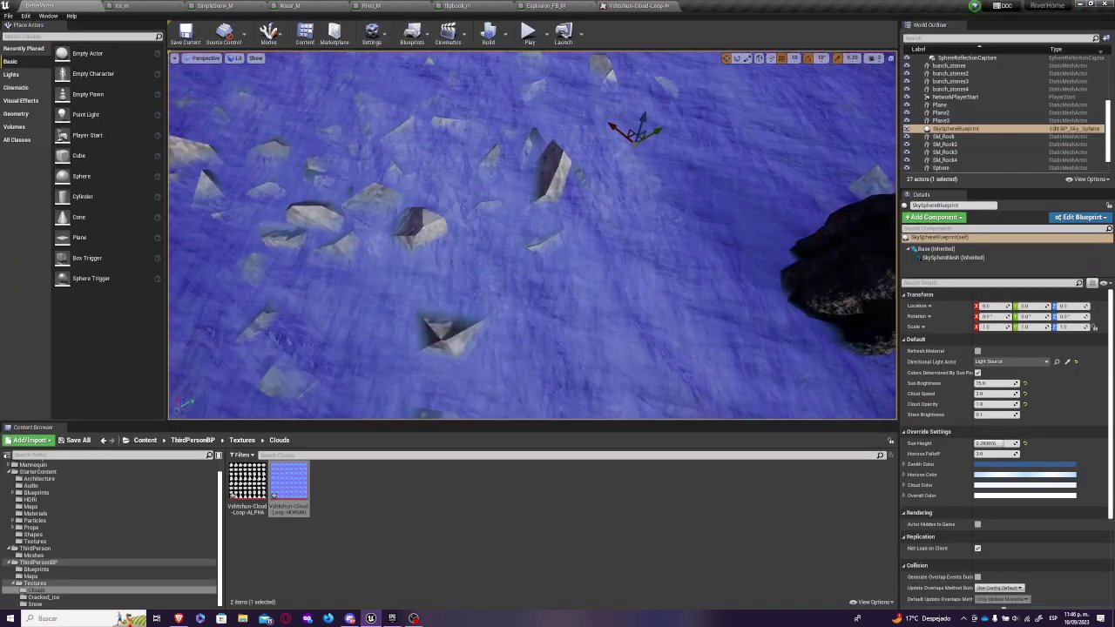
key("w")
right_click_drag(517, 347, 518, 396)
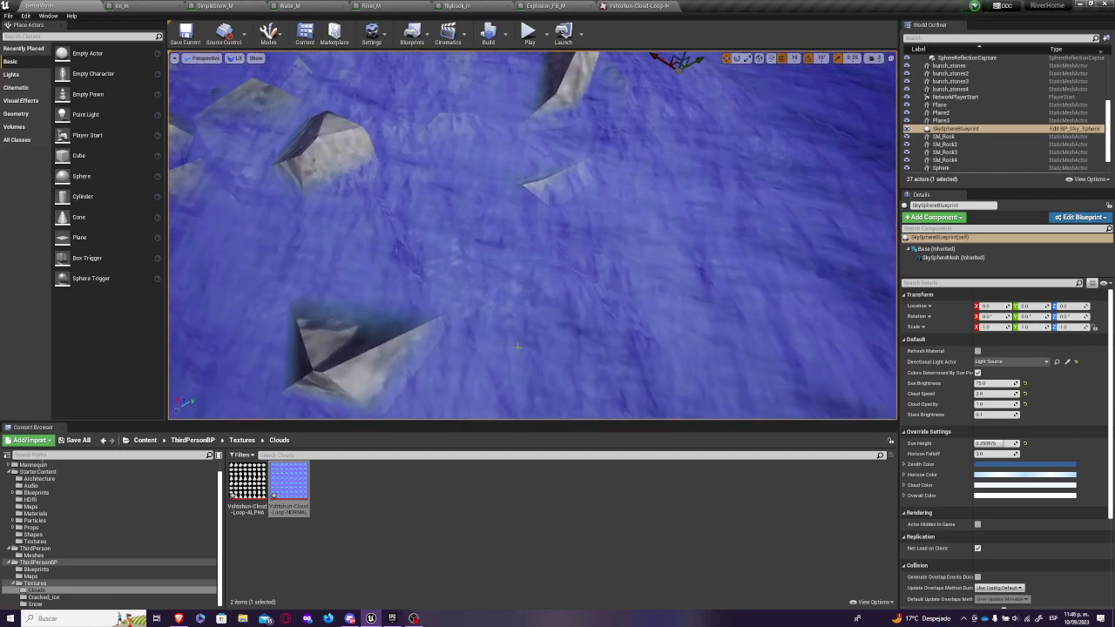
right_click_drag(517, 383, 400, 383)
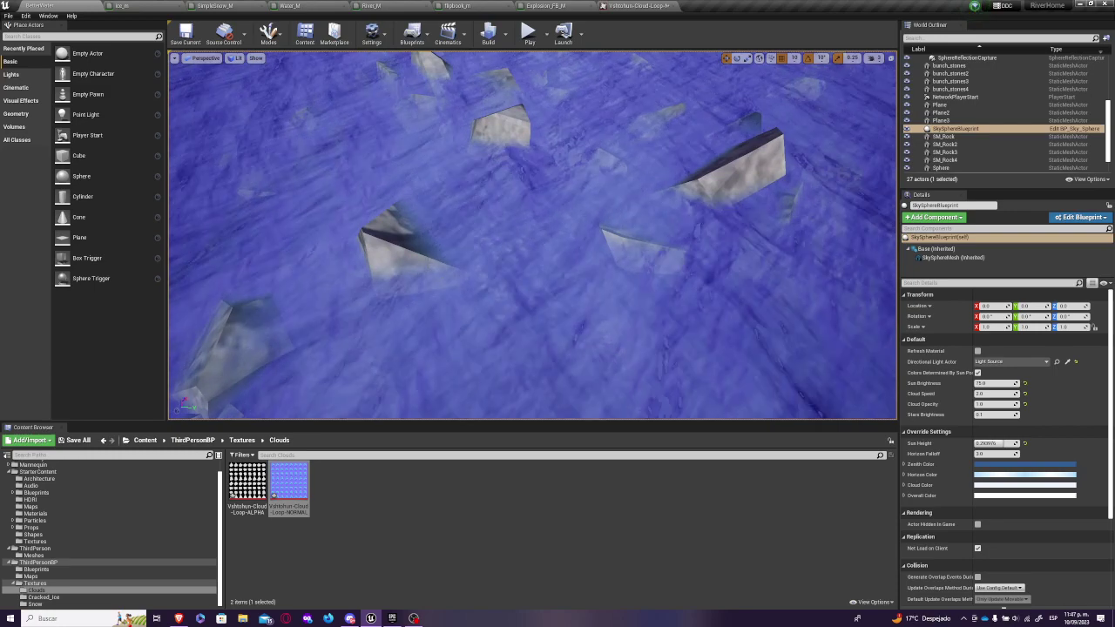
right_click_drag(415, 254, 446, 247)
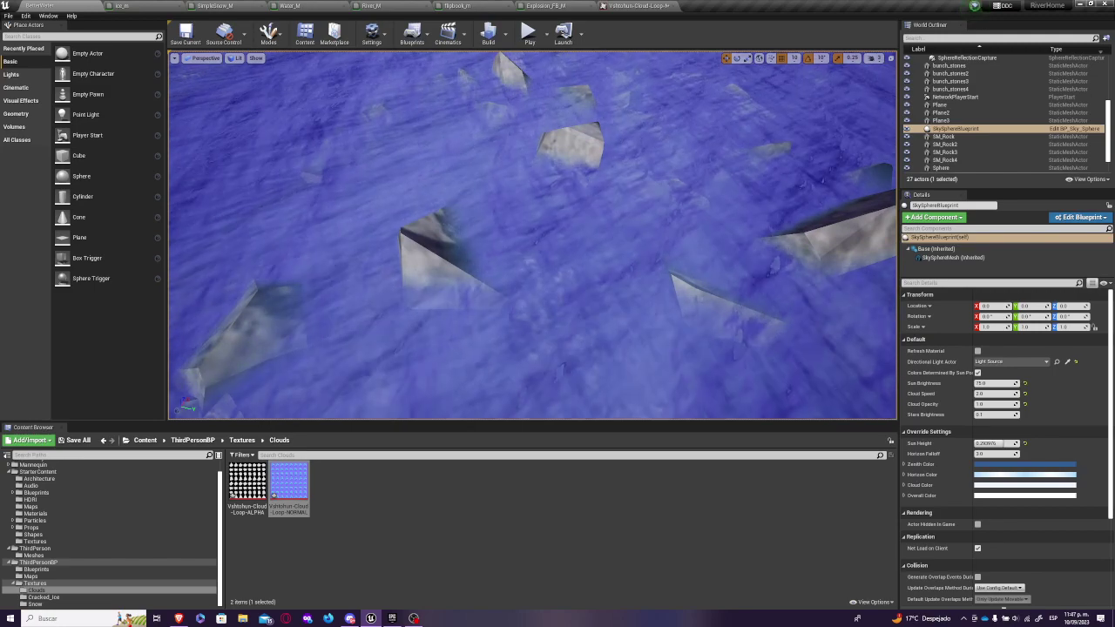
right_click_drag(532, 261, 522, 182)
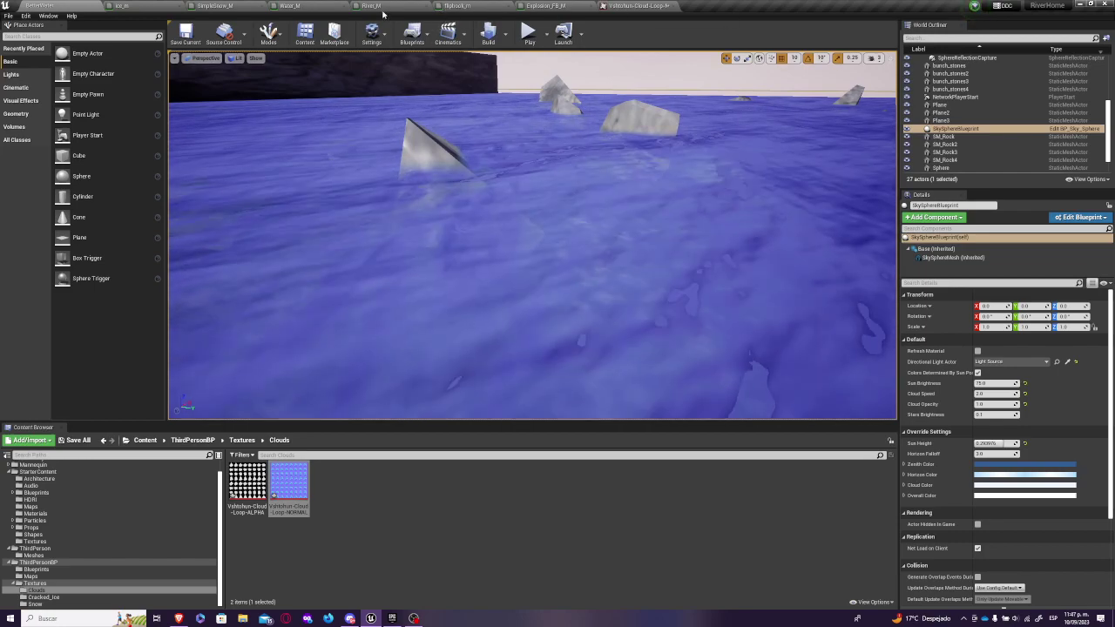
- Compare River_M's depth mask and Power chain with the water around the pointed rock in the level
left_click(441, 6)
right_click_drag(616, 228, 503, 215)
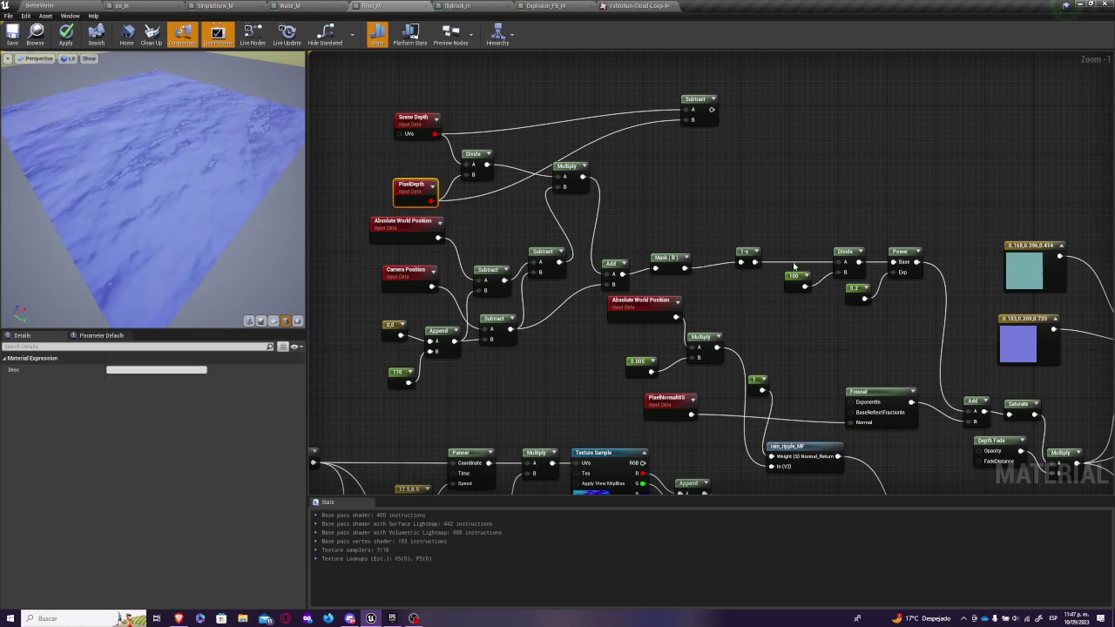
left_click(77, 5)
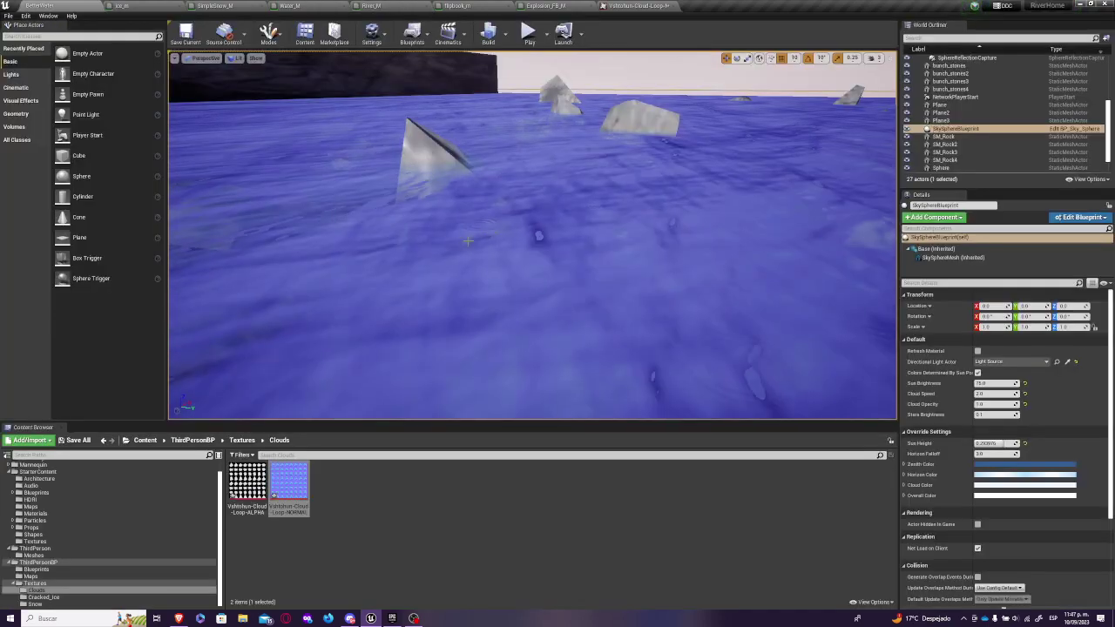
key("w")
right_click_drag(432, 239, 453, 344)
key("s")
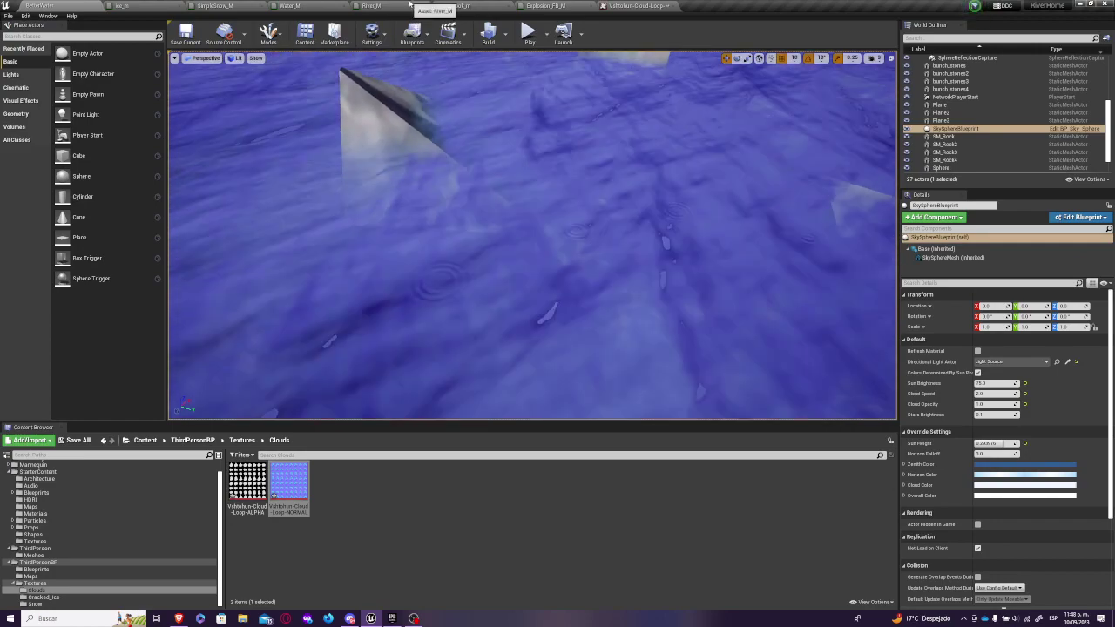
- Trace River_M's world position, depth and Fresnel nodes toward the color blend, and select the rain_ripple_MF node
left_click(371, 5)
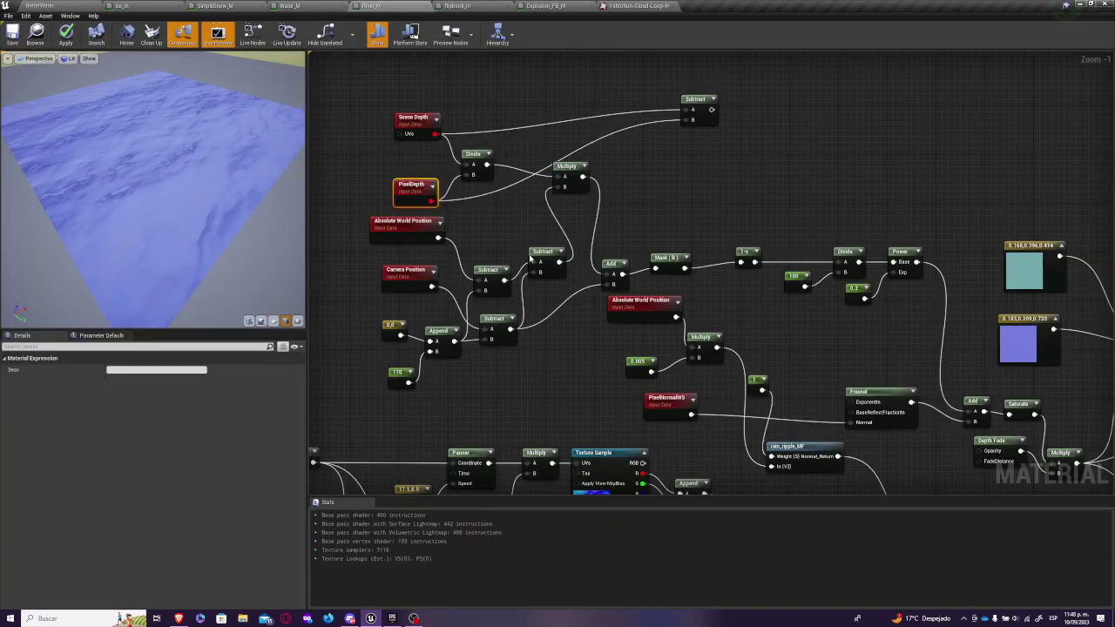
right_click_drag(451, 293, 494, 216)
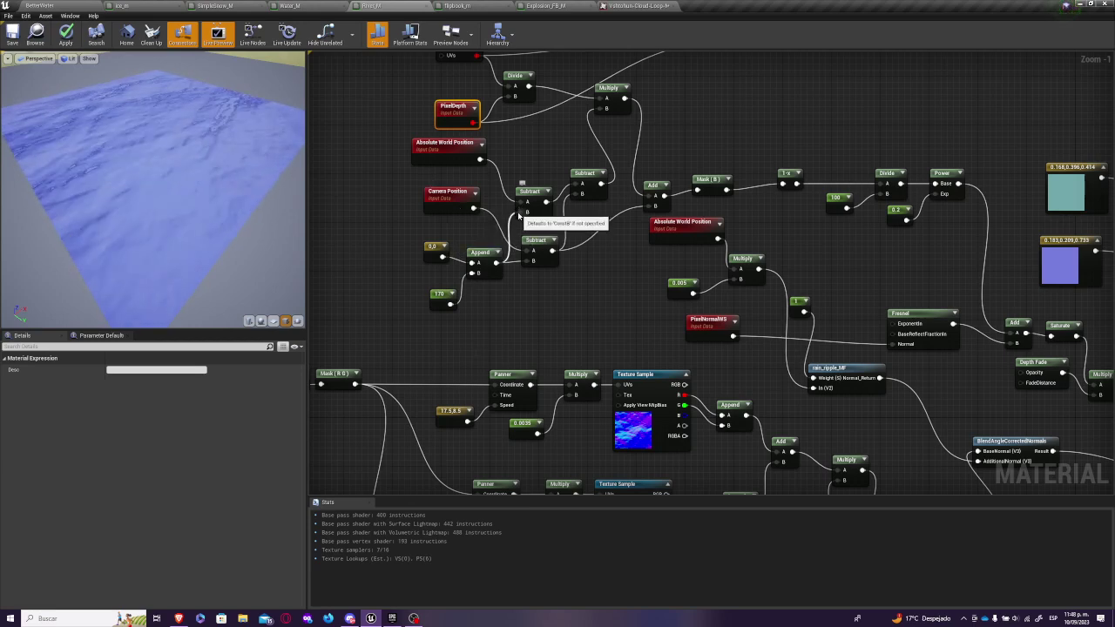
right_click_drag(746, 132, 549, 186)
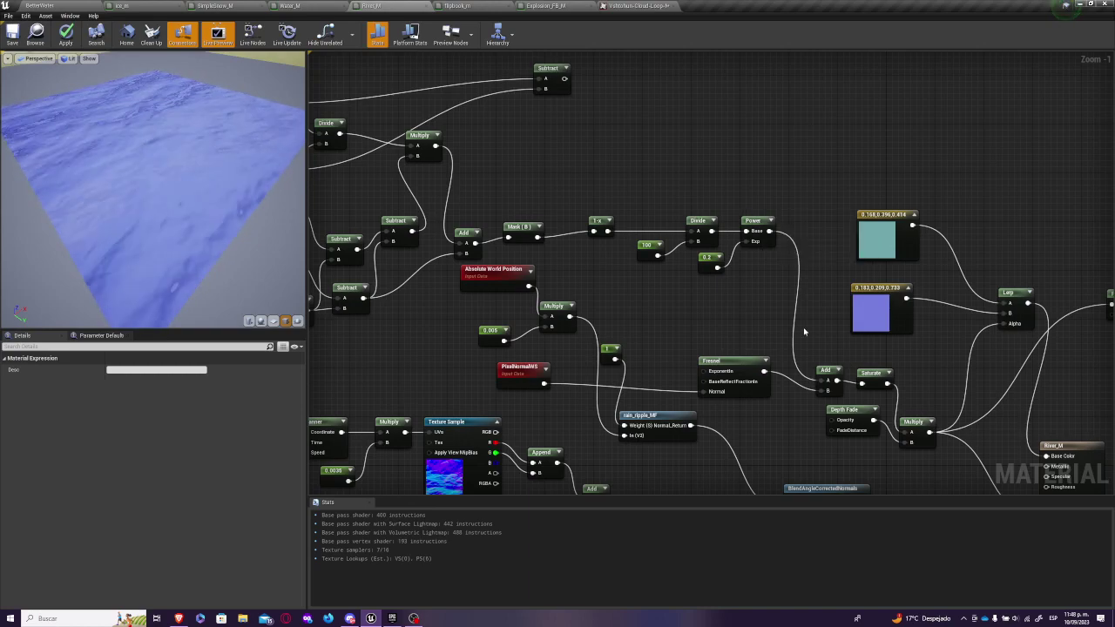
right_click_drag(804, 331, 946, 251)
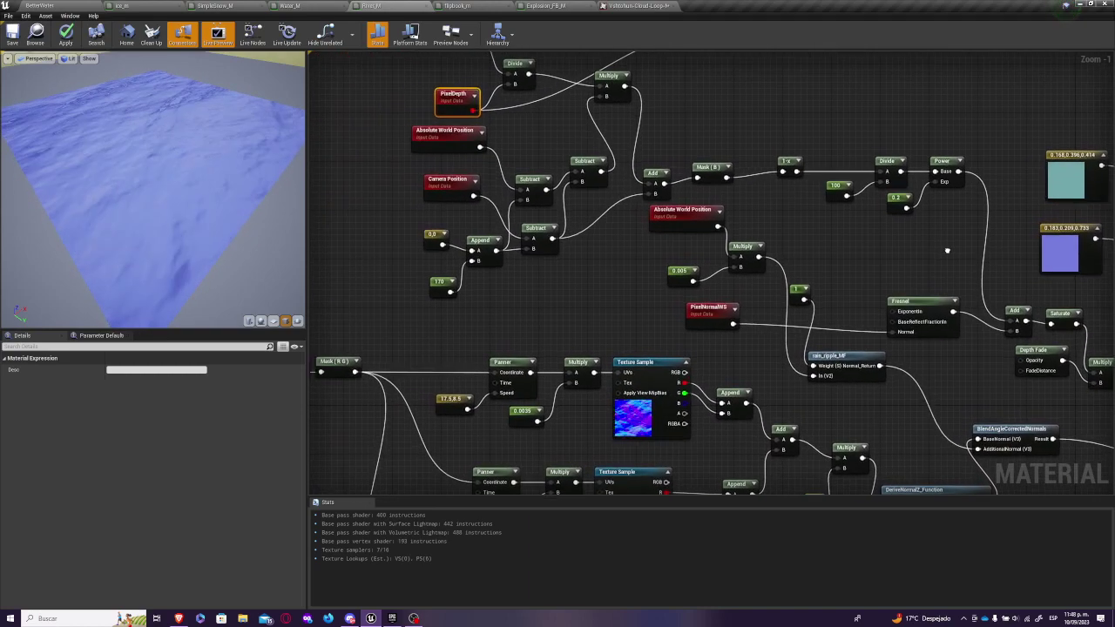
right_click_drag(800, 246, 679, 218)
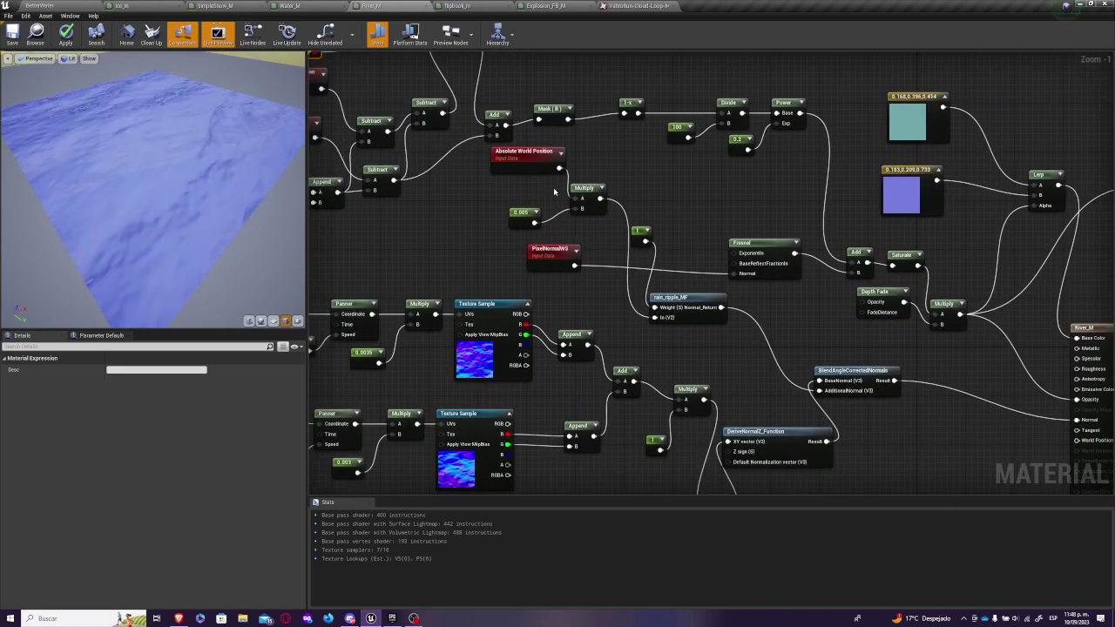
right_click_drag(669, 199, 665, 160)
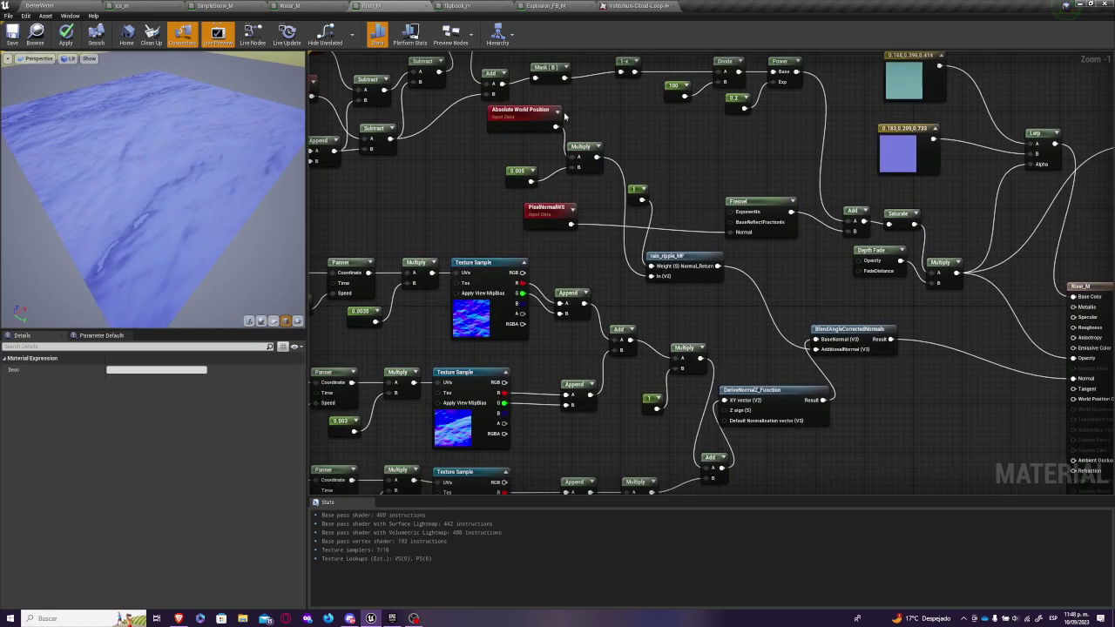
left_click(687, 255)
- Open the rain_ripple_MF material function from the ThirdPersonBP content folder
left_click(91, 5)
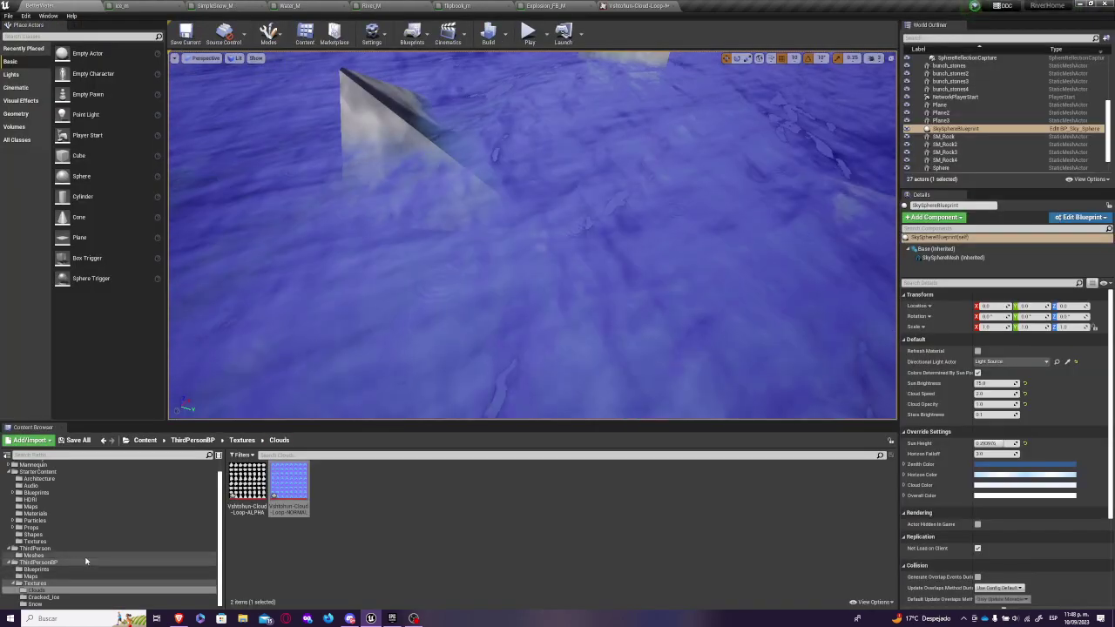
left_click(127, 562)
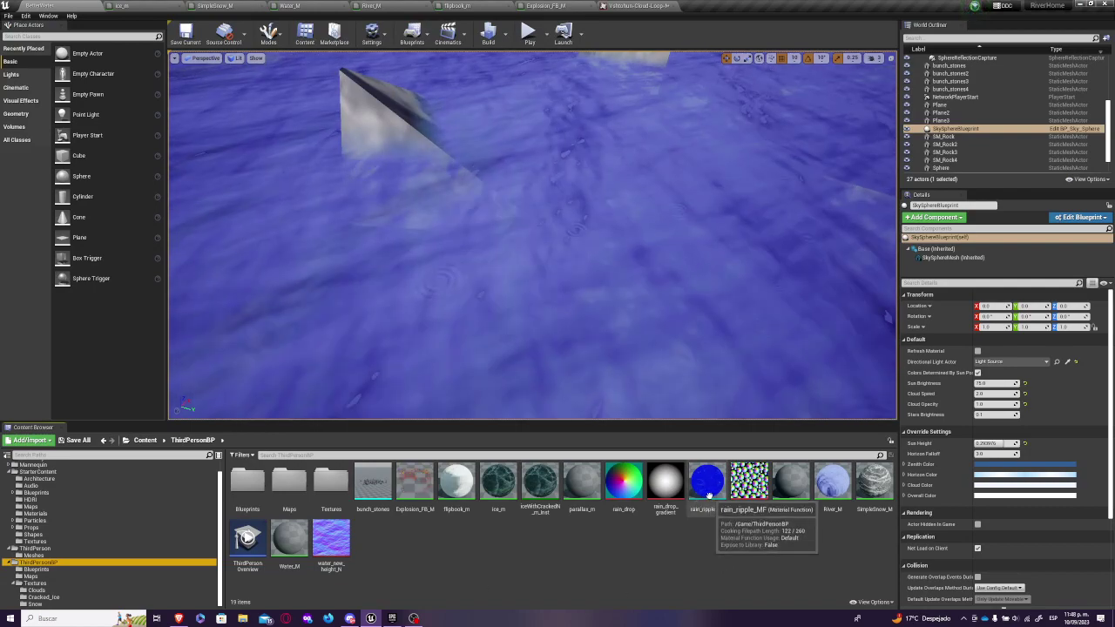
double_click(707, 484)
- Examine the rain_ripple_MF network from its texture sample to the Normal_Return output, and view the preview sphere from another angle
right_click_drag(570, 318, 877, 327)
right_click_drag(685, 338, 910, 364)
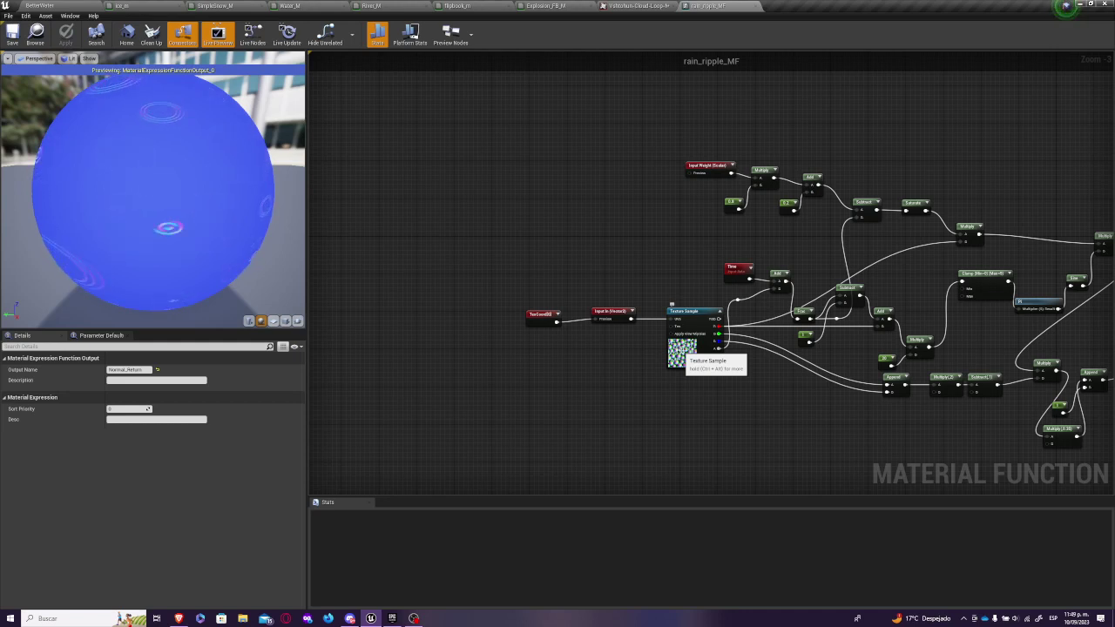
right_click_drag(977, 366, 830, 355)
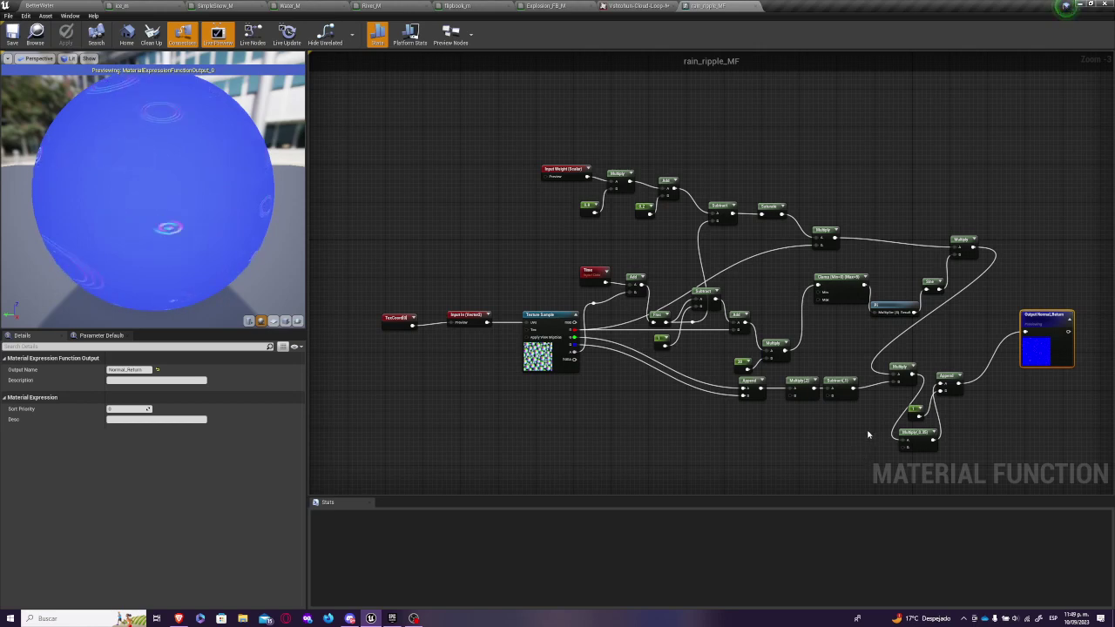
right_click_drag(877, 424, 764, 385)
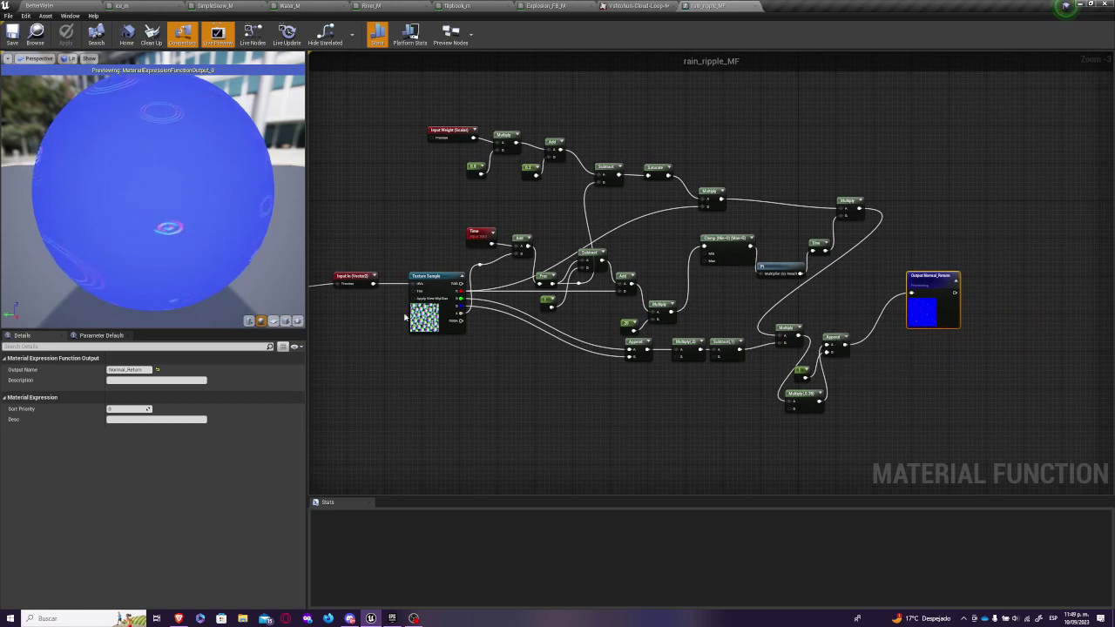
left_click_drag(199, 194, 189, 231)
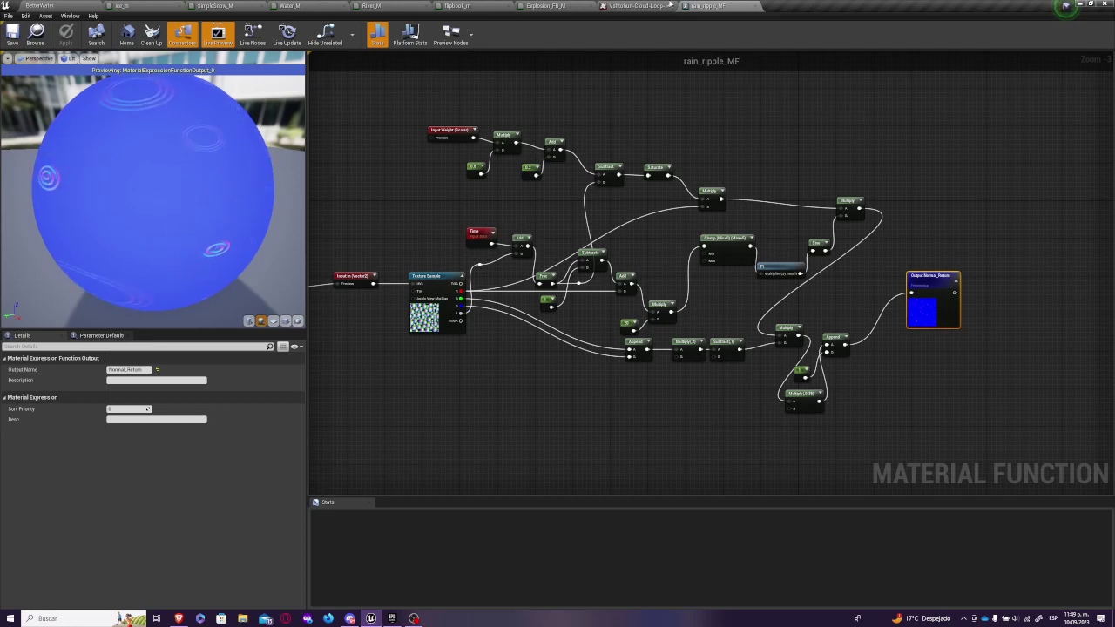
- Go back to River_M and examine how rain_ripple_MF and DeriveNormalZ_Function feed BlendAngleCorrectedNormals and the Normal input
left_click(459, 5)
left_click(357, 5)
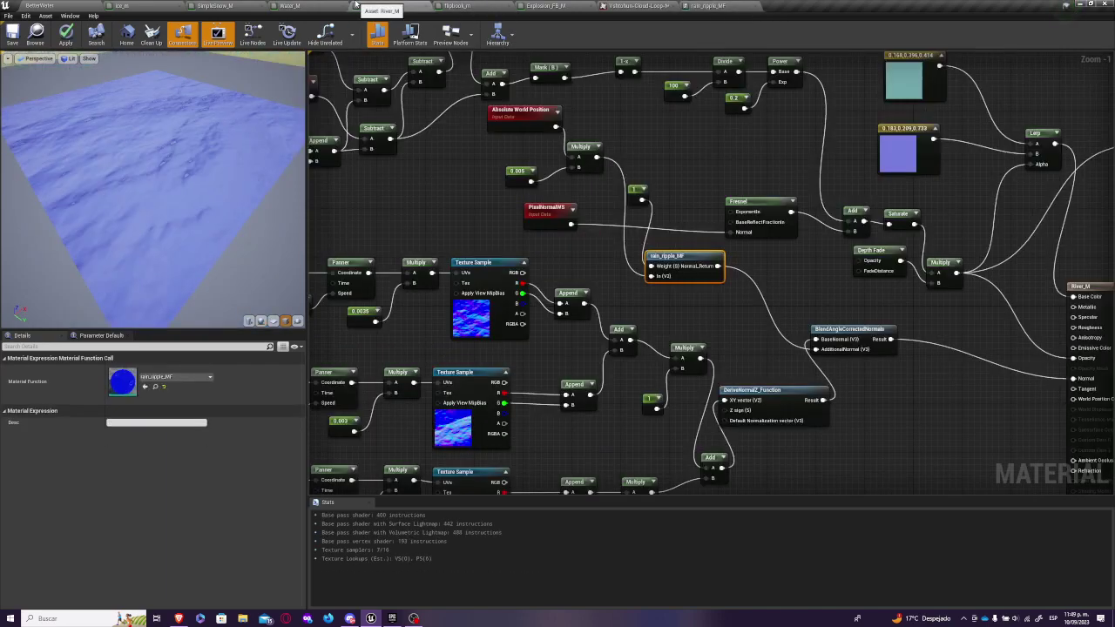
right_click_drag(724, 308, 550, 362)
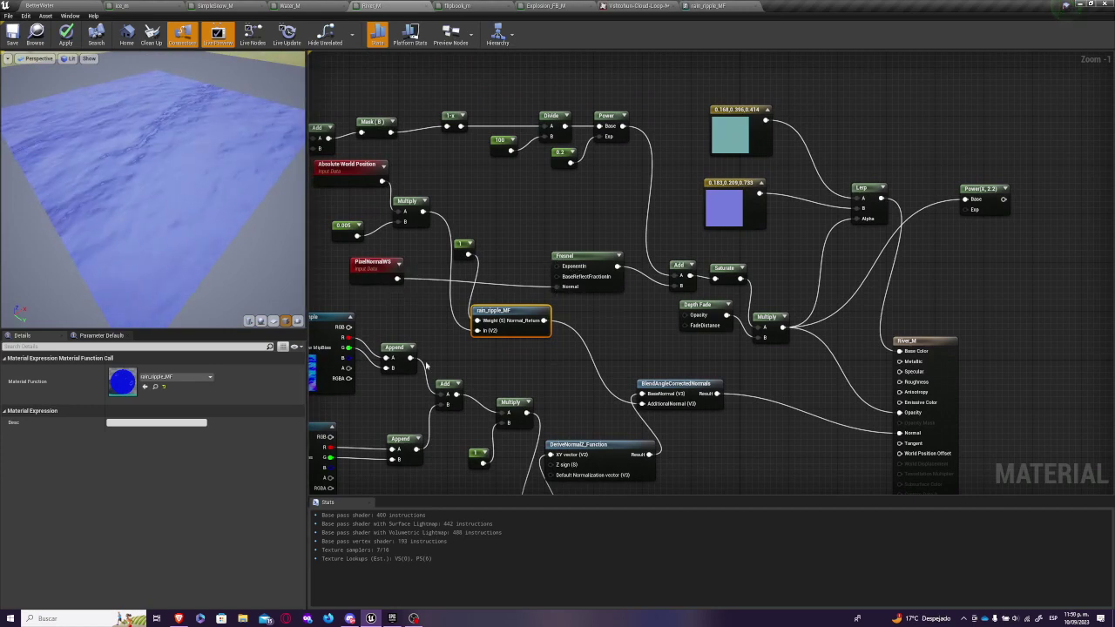
right_click_drag(538, 375, 555, 302)
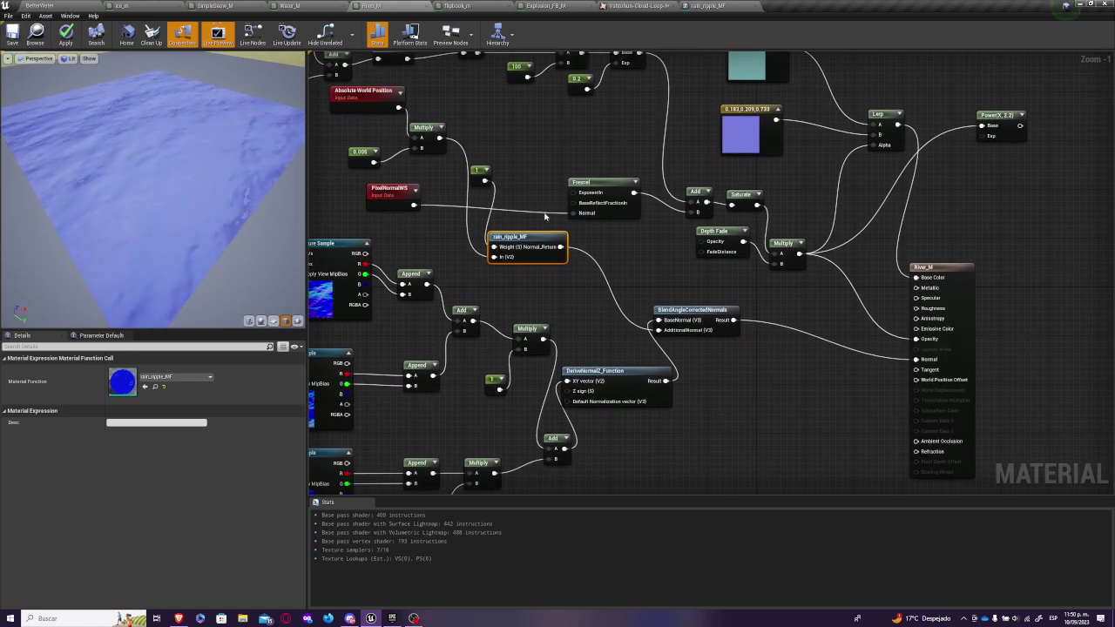
right_click_drag(654, 239, 616, 247)
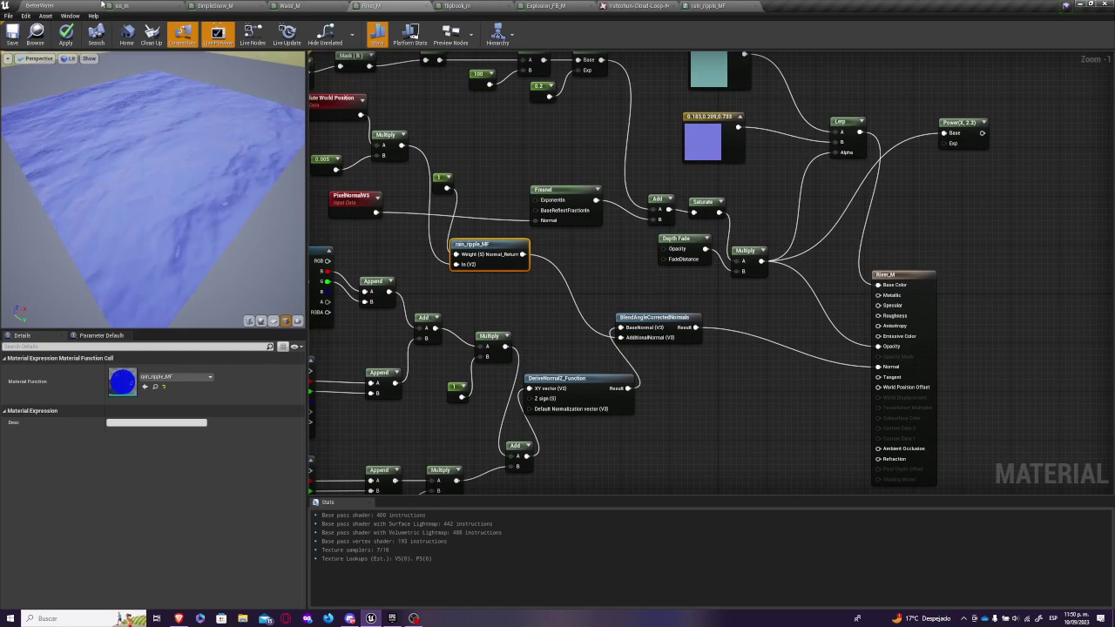
- View the rain ripples on the level's water up close, from above, and at a low angle beside the pointed rock
left_click(39, 5)
right_click_drag(360, 180, 370, 266)
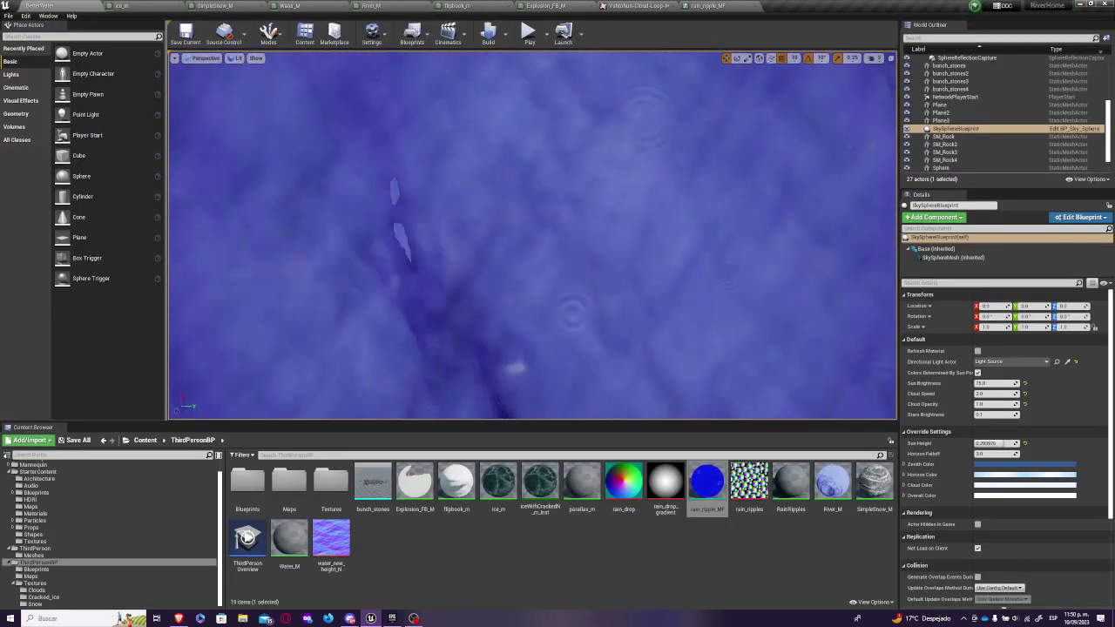
key("s")
key("s")
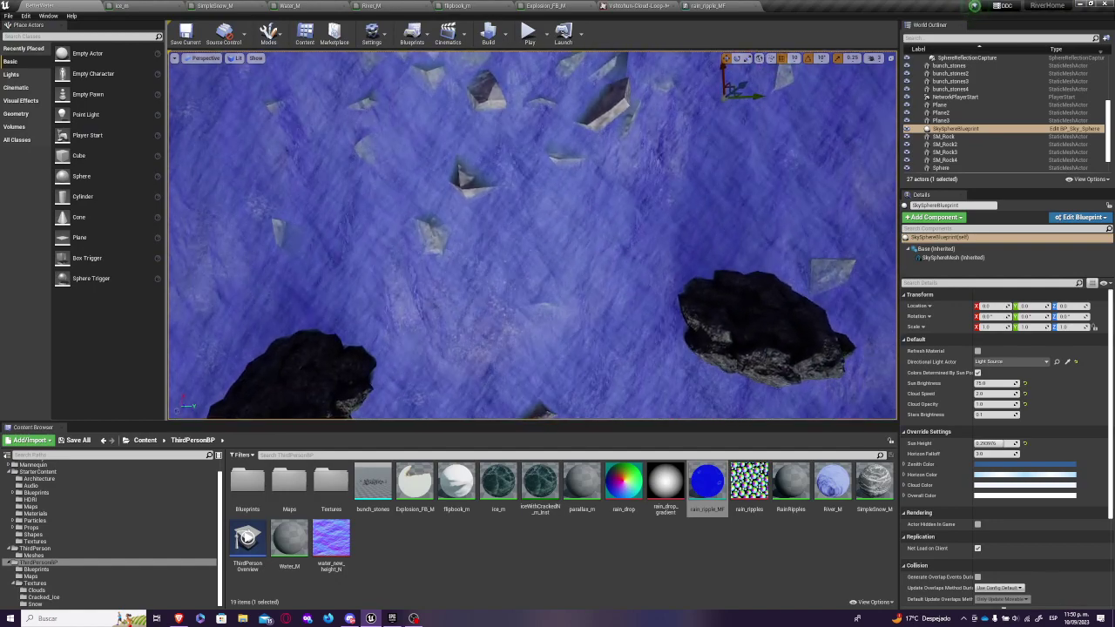
right_click_drag(533, 235, 455, 209)
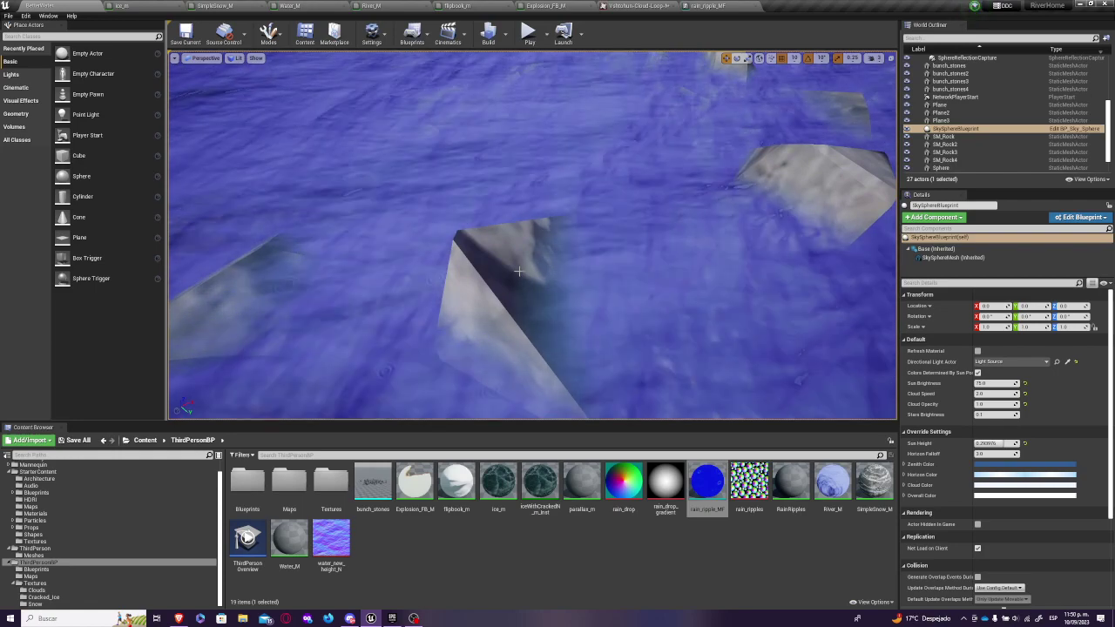
right_click_drag(532, 235, 562, 170)
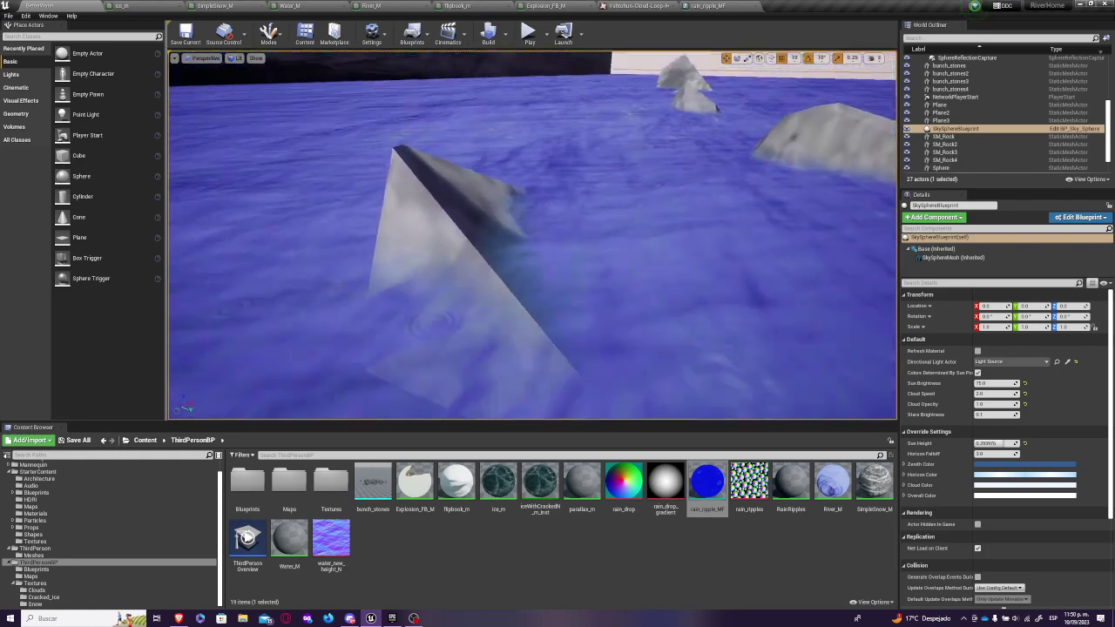
right_click_drag(544, 314, 527, 269)
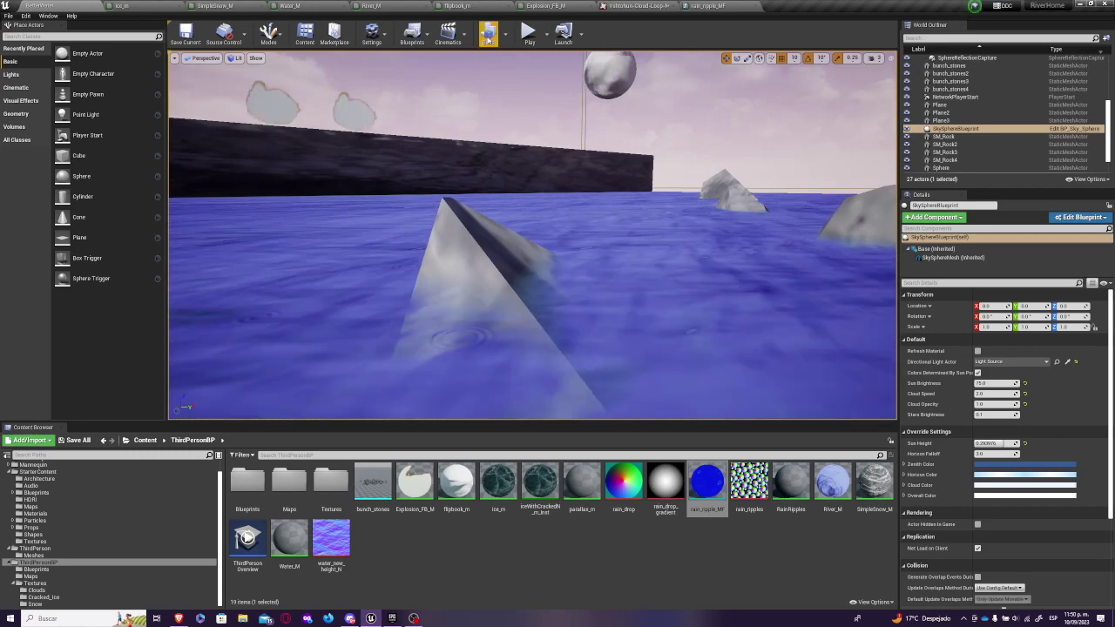
- Go back to River_M and examine the teal and violet-blue color constants and the Lerp that blends them
left_click(372, 6)
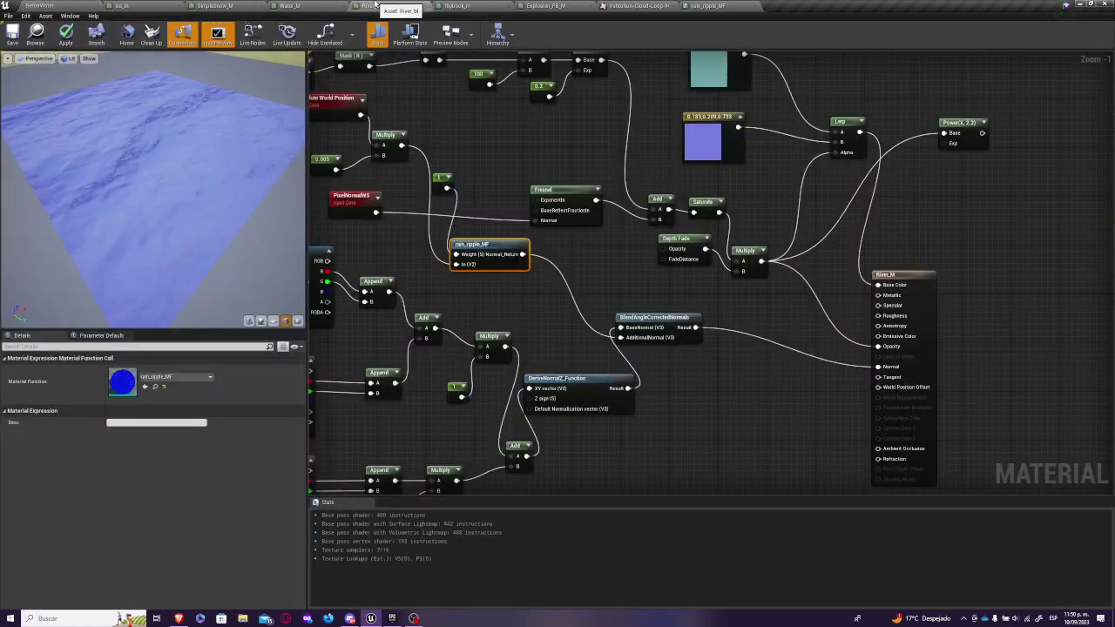
right_click_drag(674, 283, 653, 363)
left_click(693, 141)
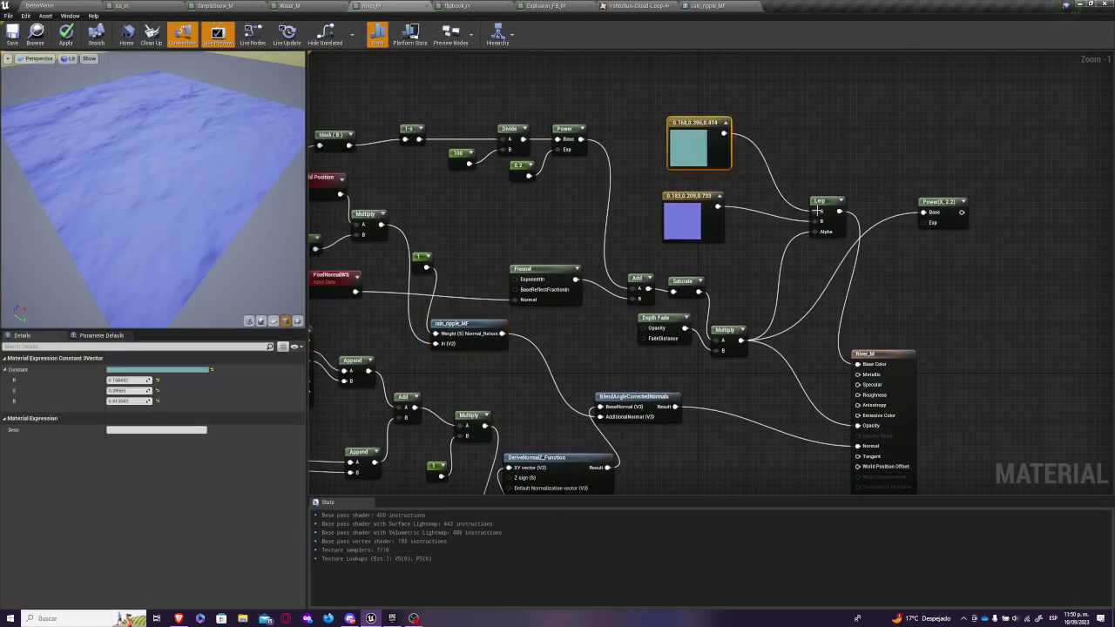
left_click(817, 210)
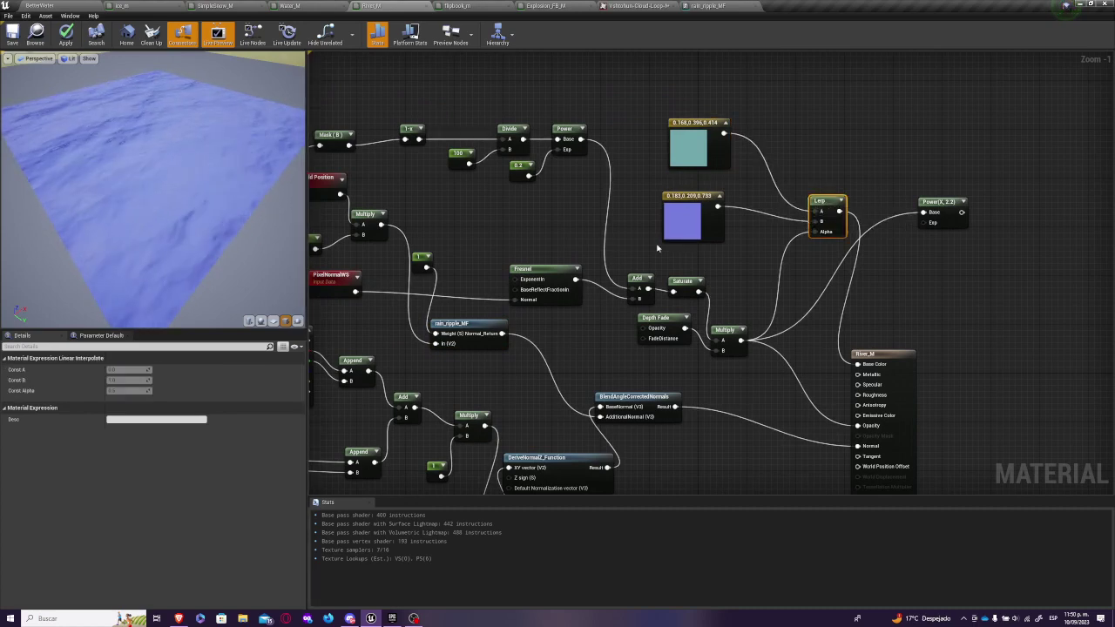
left_click(688, 221)
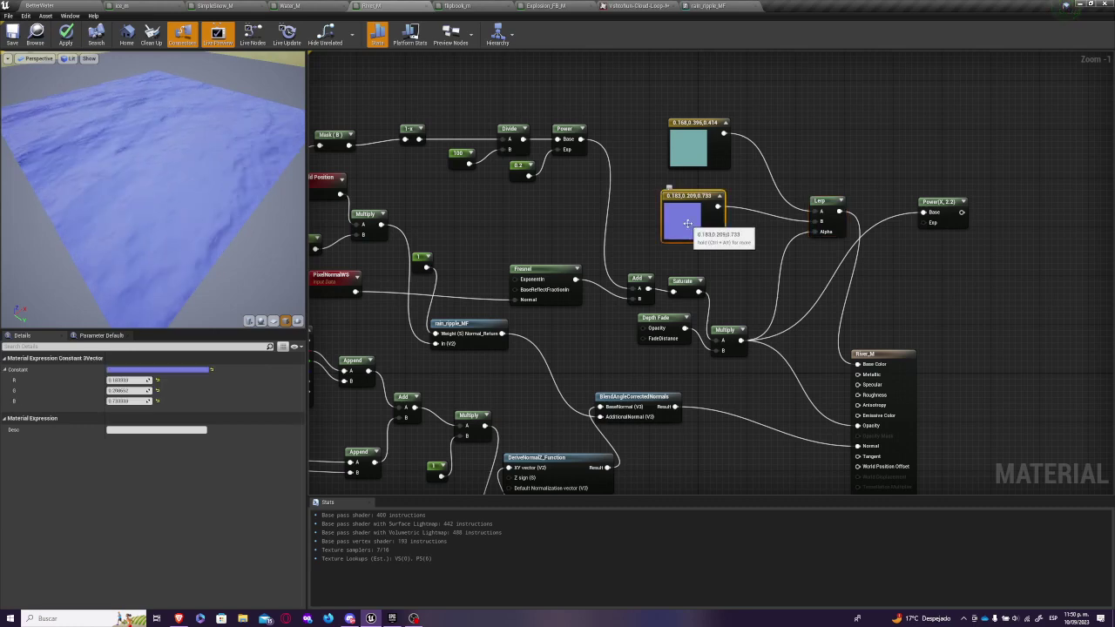
left_click(695, 141)
- Trace the Power, Fresnel and Depth Fade branch into River_M's Lerp alpha and Opacity, and view the water around the level's submerged rock
right_click_drag(764, 244, 774, 146)
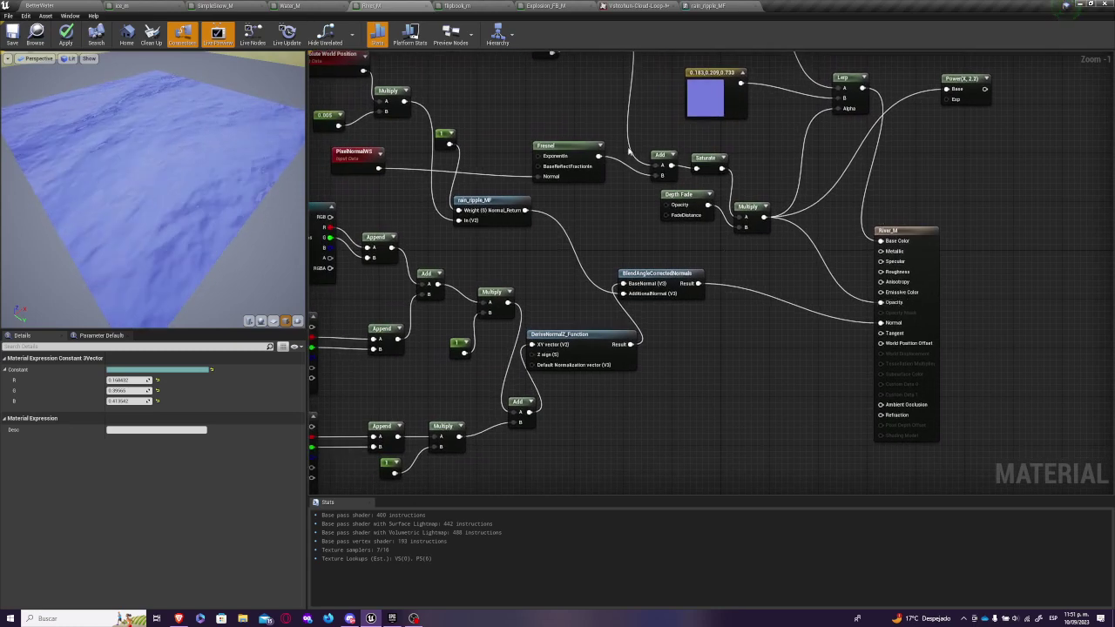
right_click_drag(629, 150, 765, 238)
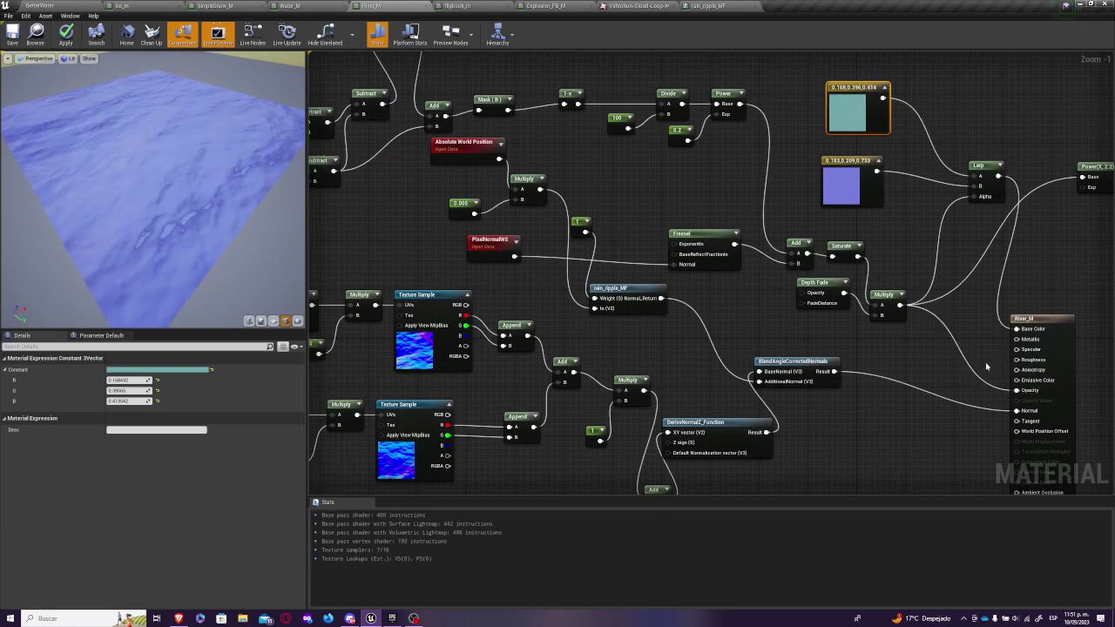
right_click_drag(904, 378, 962, 336)
left_click(50, 7)
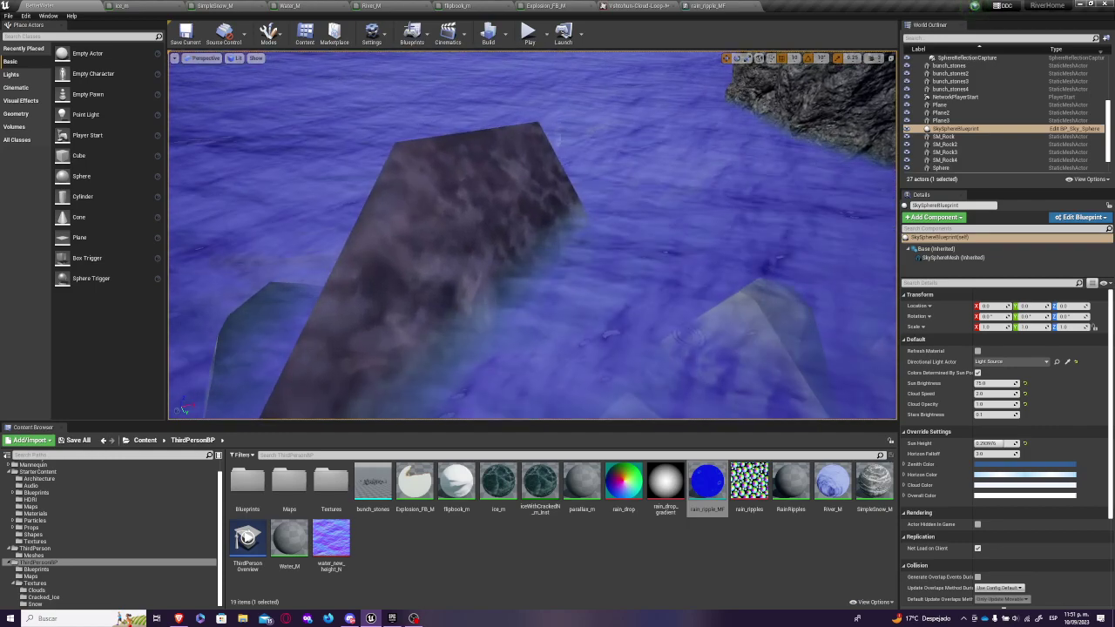
- Return to River_M and trace its normal network from DeriveNormalZ_Function back to the three panned texture samples and Absolute World Position
left_click(391, 5)
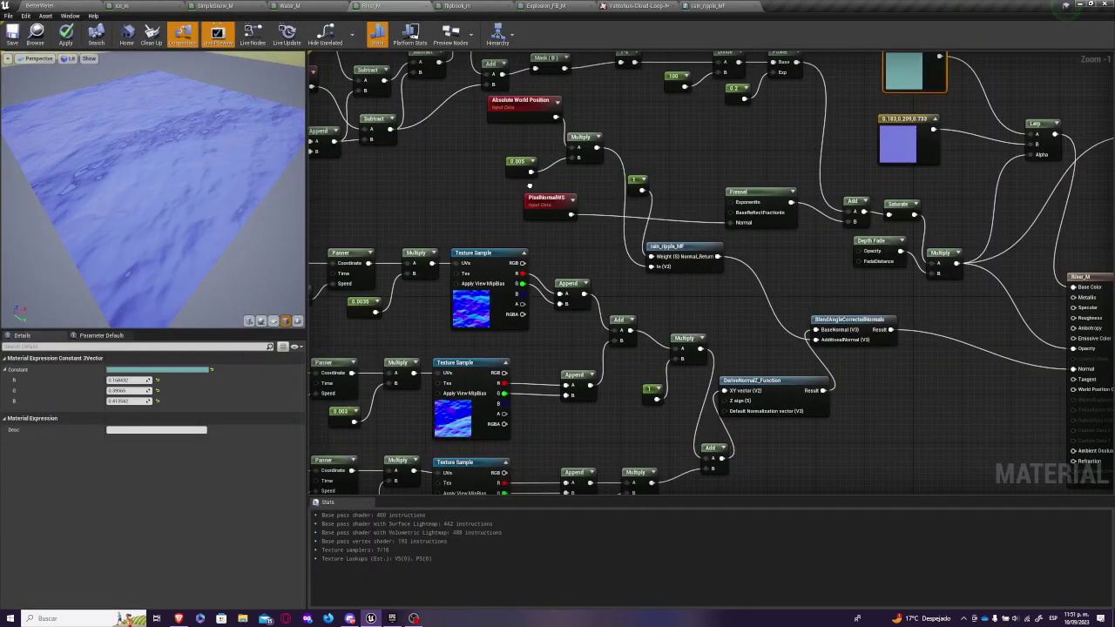
scroll(595, 185, "down", 4)
scroll(547, 191, "up", 3)
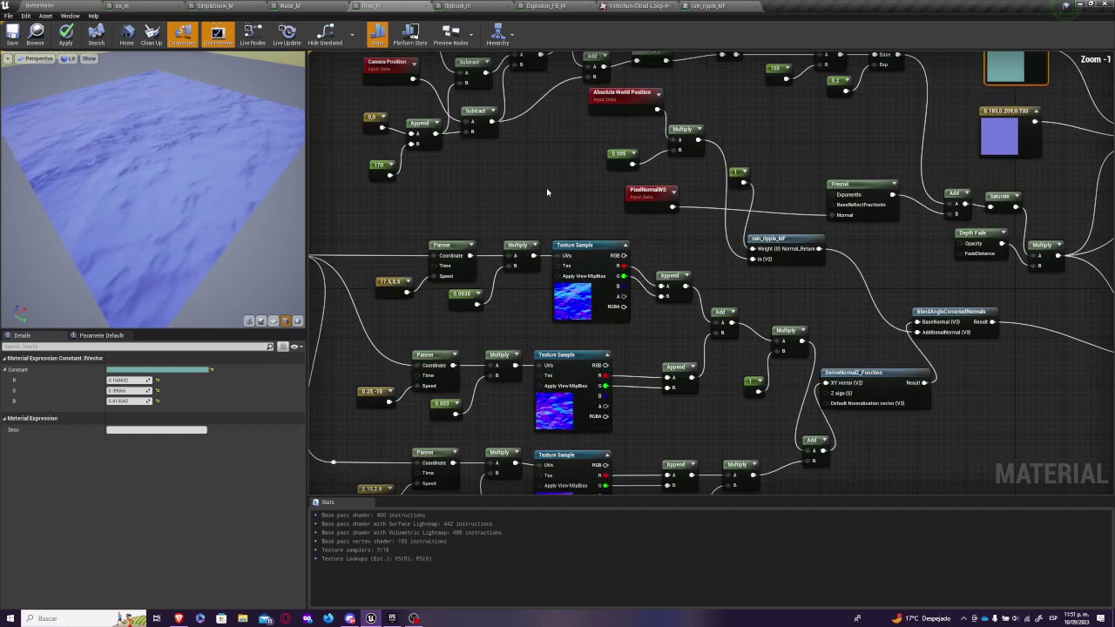
right_click_drag(684, 258, 609, 276)
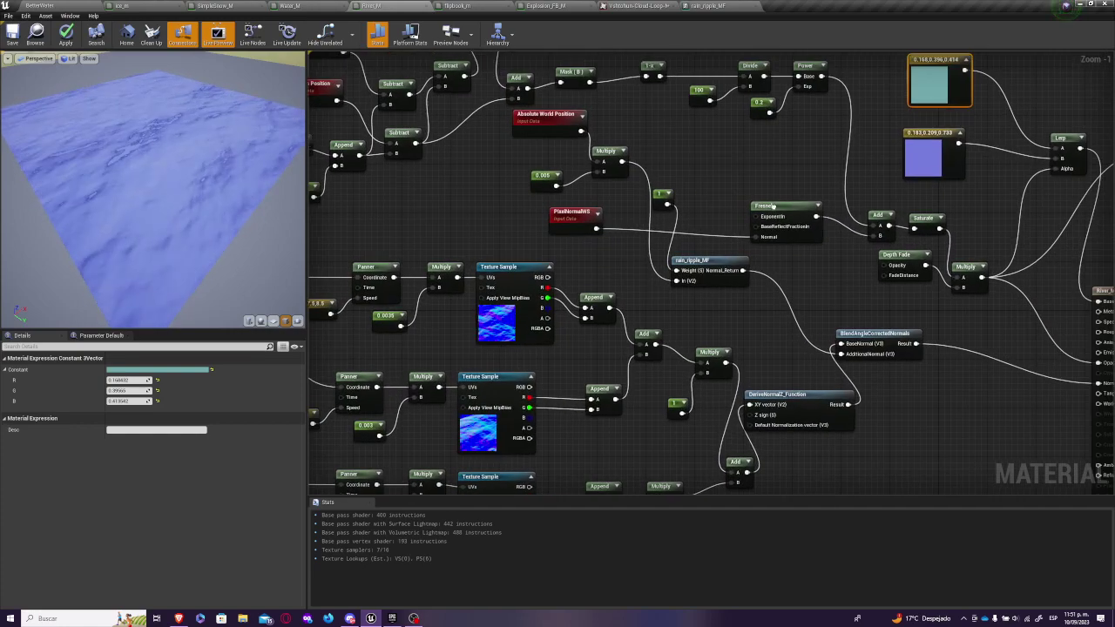
right_click_drag(774, 205, 617, 205)
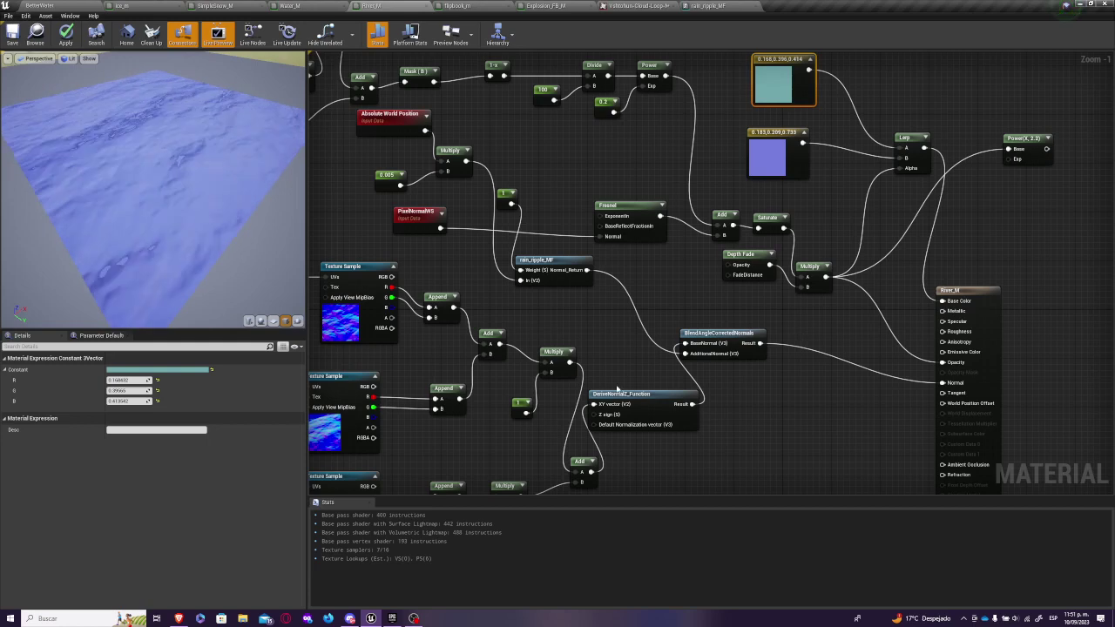
right_click_drag(616, 389, 741, 302)
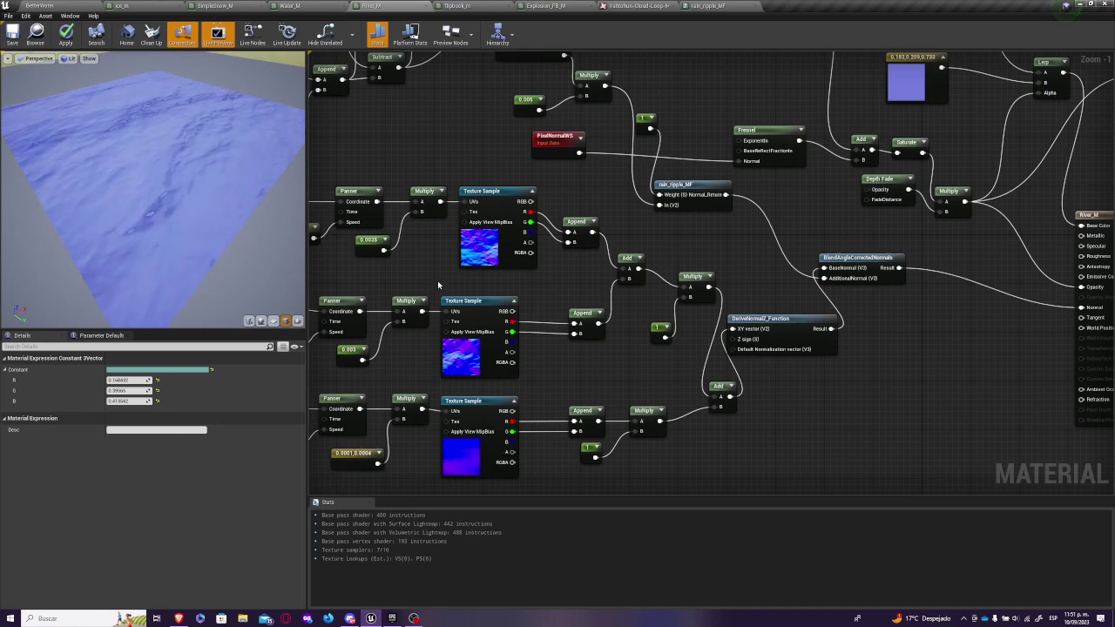
right_click_drag(437, 280, 736, 293)
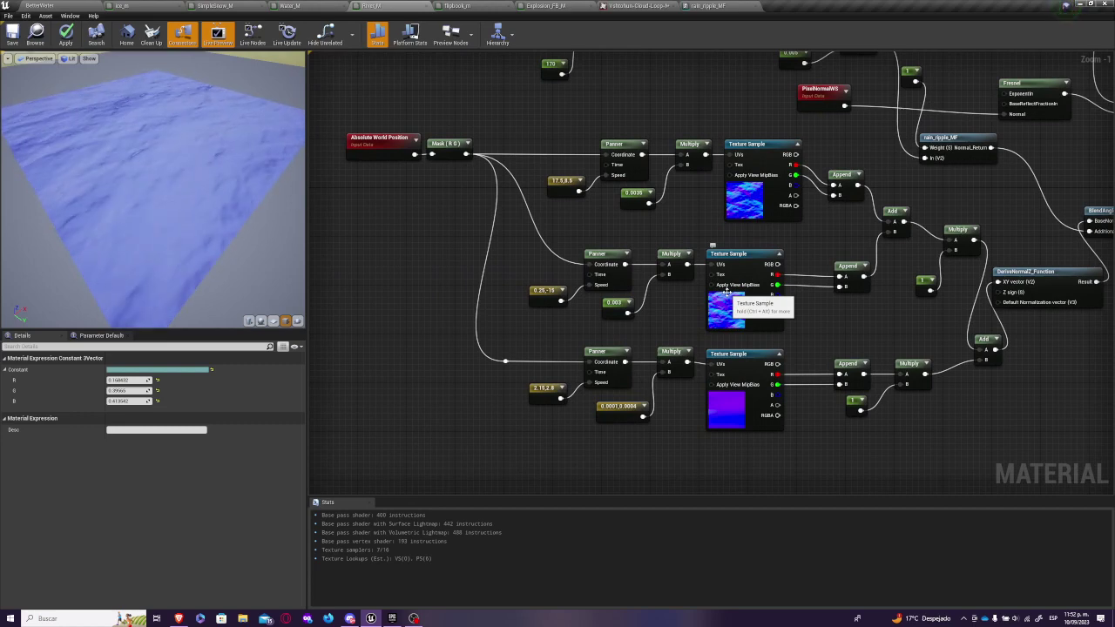
- View the flowing water around the half-submerged rocks in the level from farther back
left_click(83, 5)
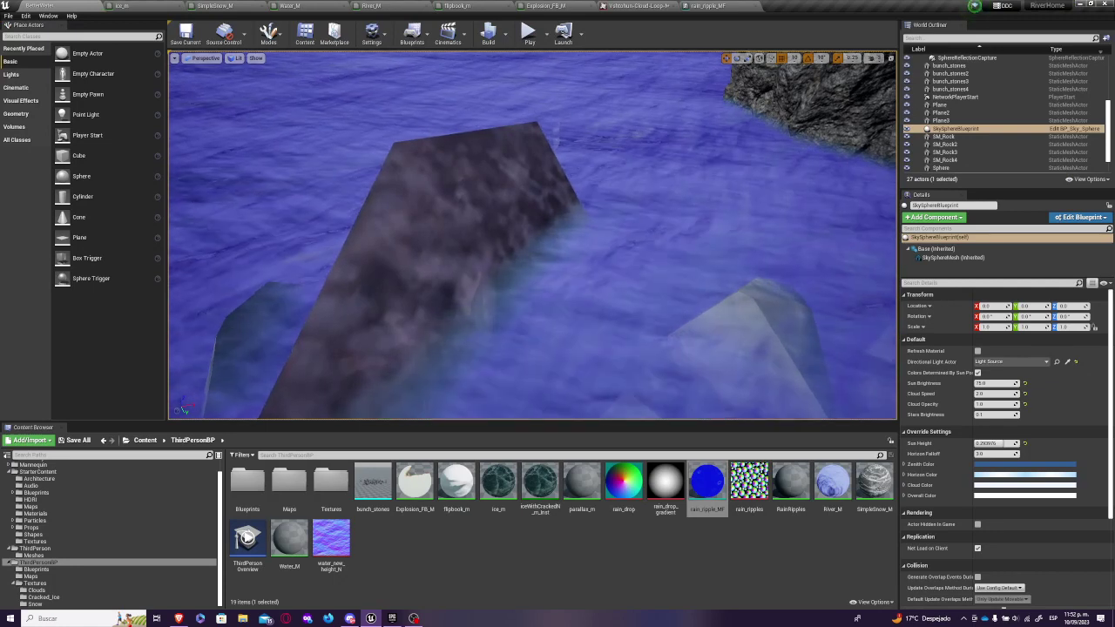
right_click_drag(731, 372, 732, 404)
scroll(733, 404, "down", 4)
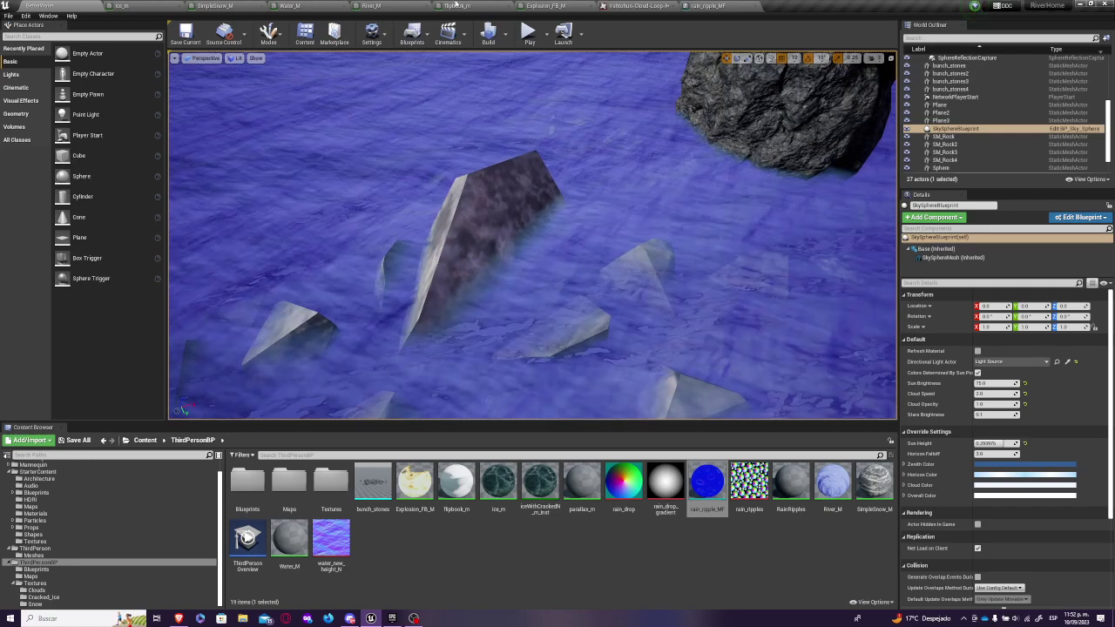
- Reopen the River_M graph and survey the whole network from the panned texture samples to the material output
left_click(373, 5)
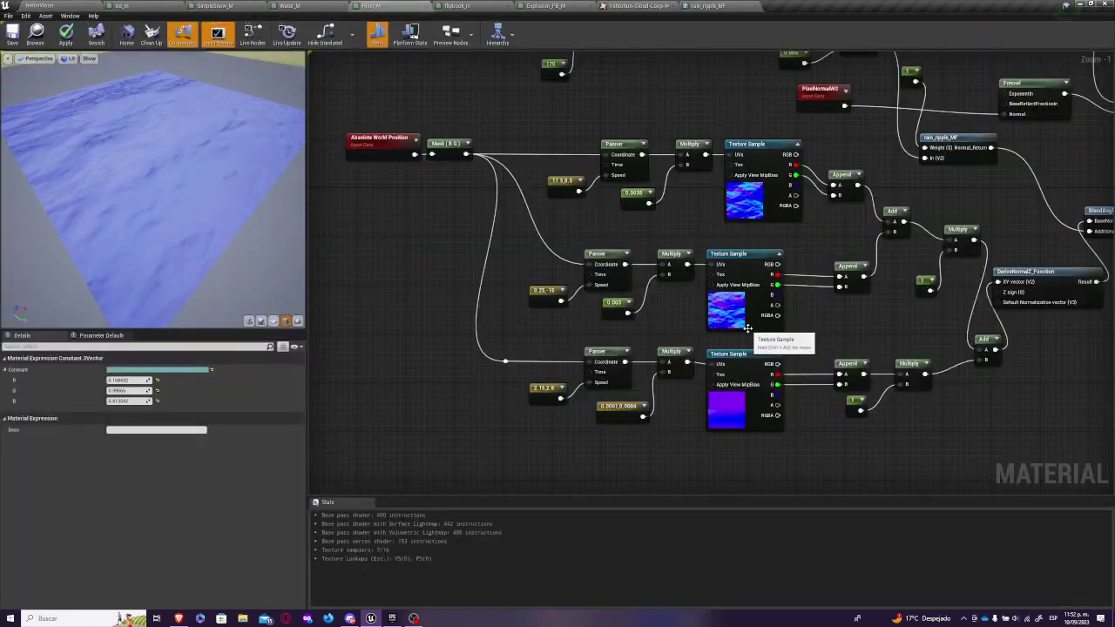
right_click_drag(802, 333, 507, 284)
right_click_drag(846, 256, 702, 314)
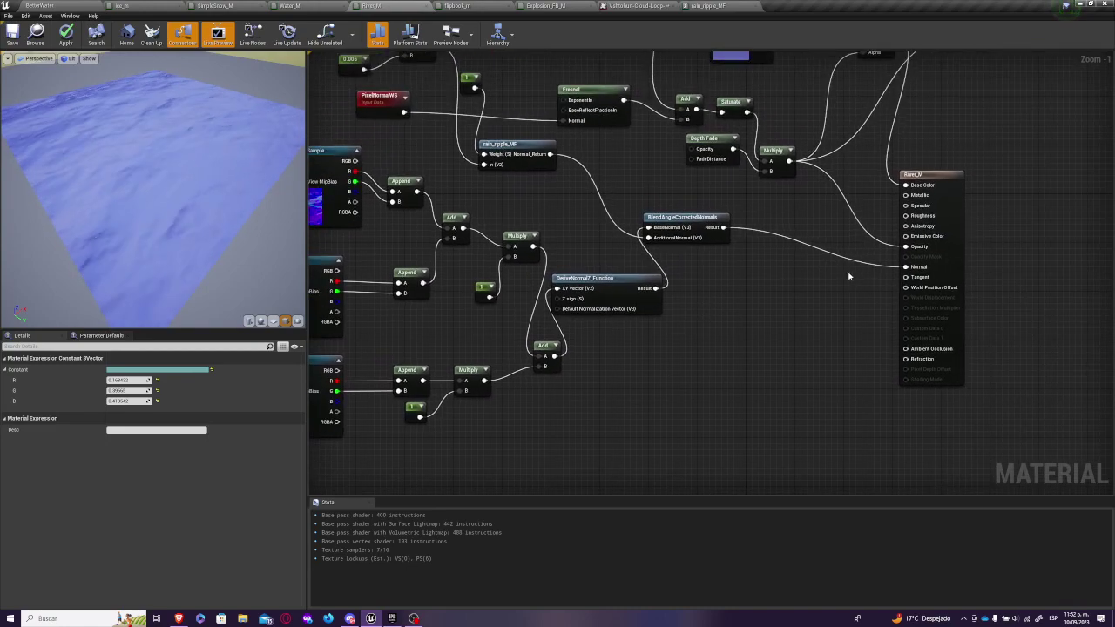
scroll(762, 313, "down", 4)
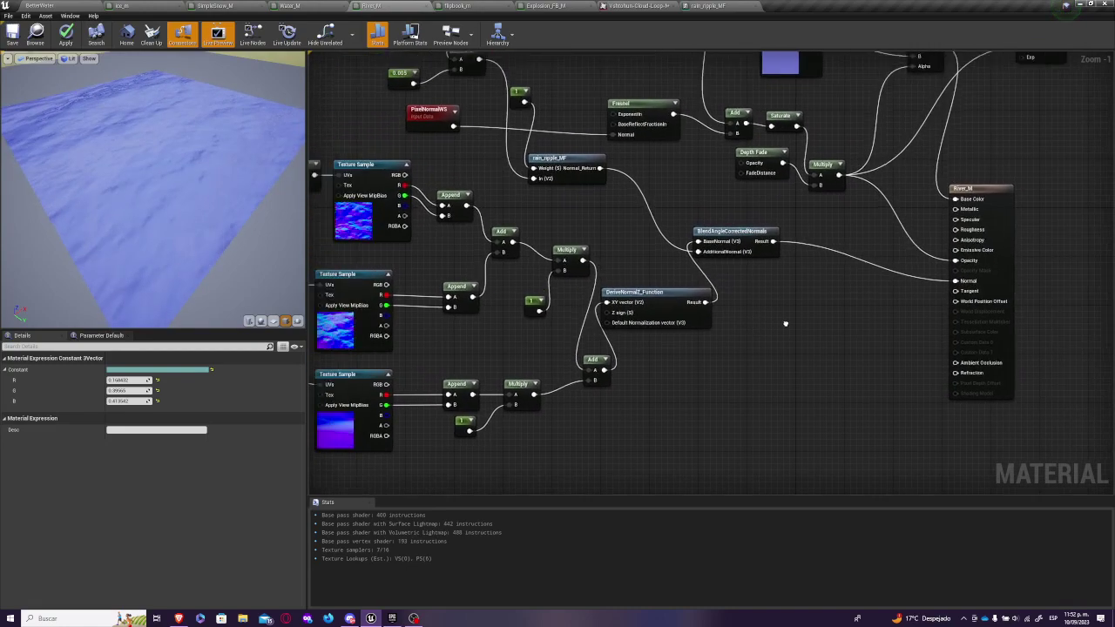
right_click_drag(798, 325, 802, 377)
scroll(805, 376, "up", 1)
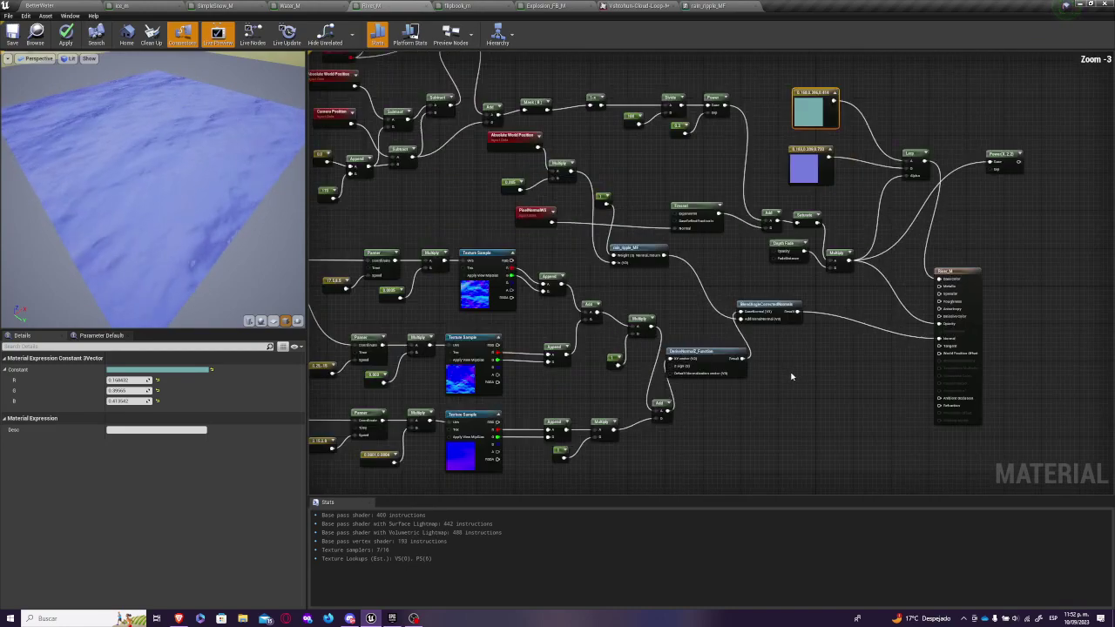
scroll(808, 375, "up", 1)
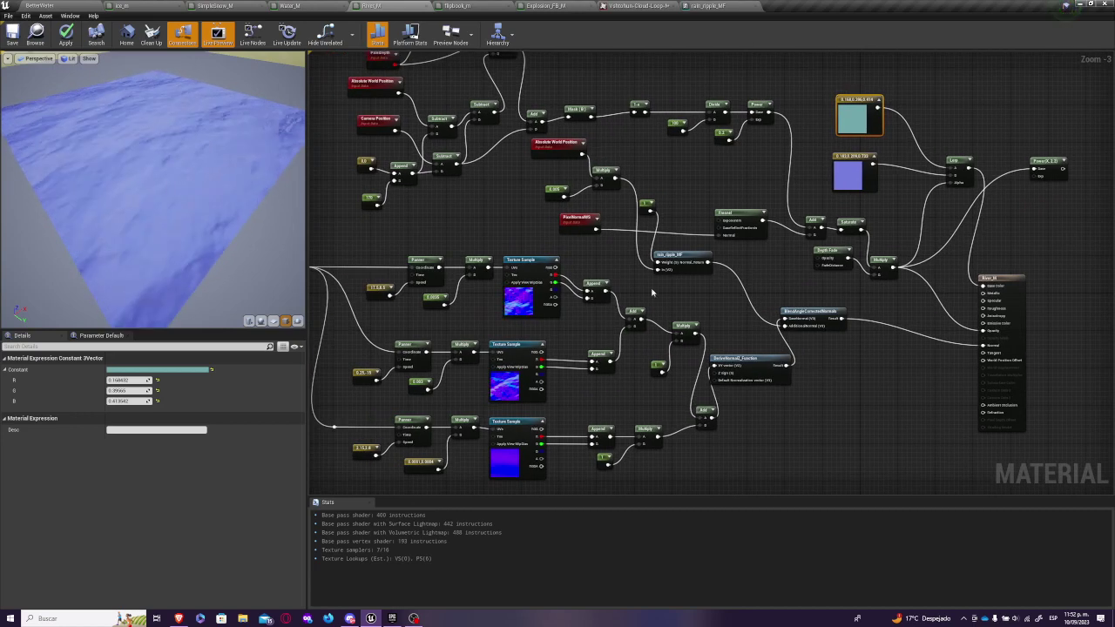
- Close the Water_M material without applying its changes
left_click(274, 5)
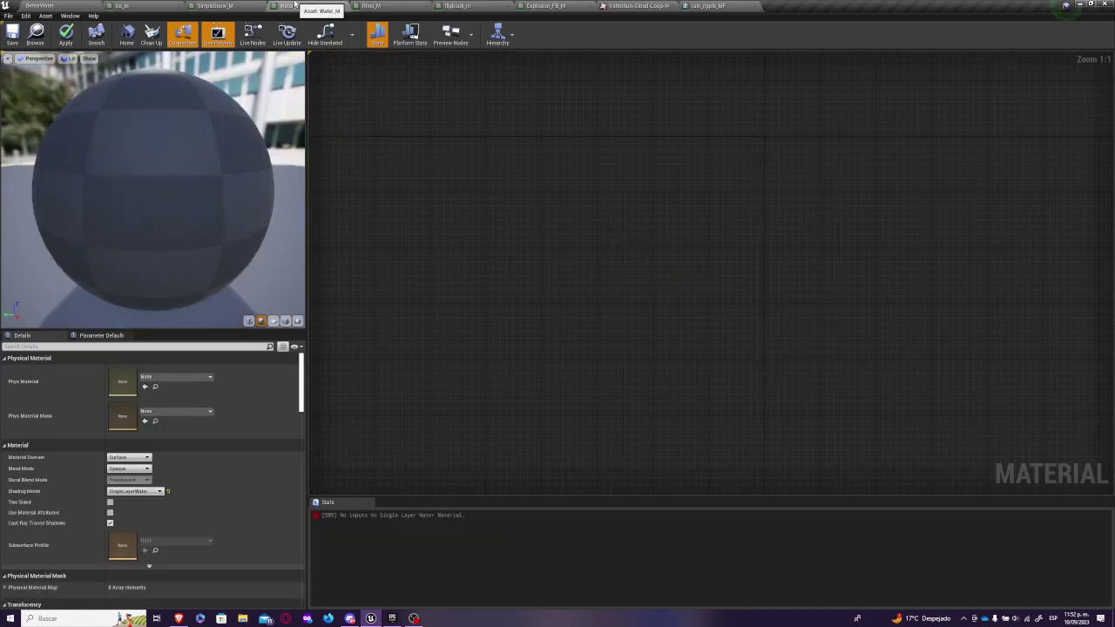
left_click(344, 5)
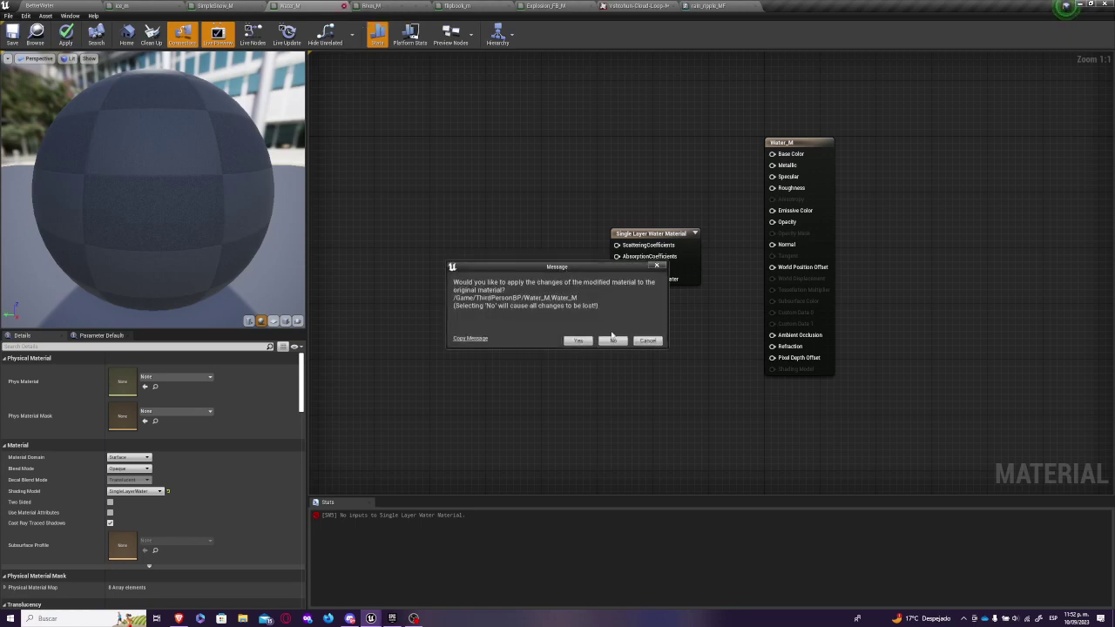
left_click(613, 339)
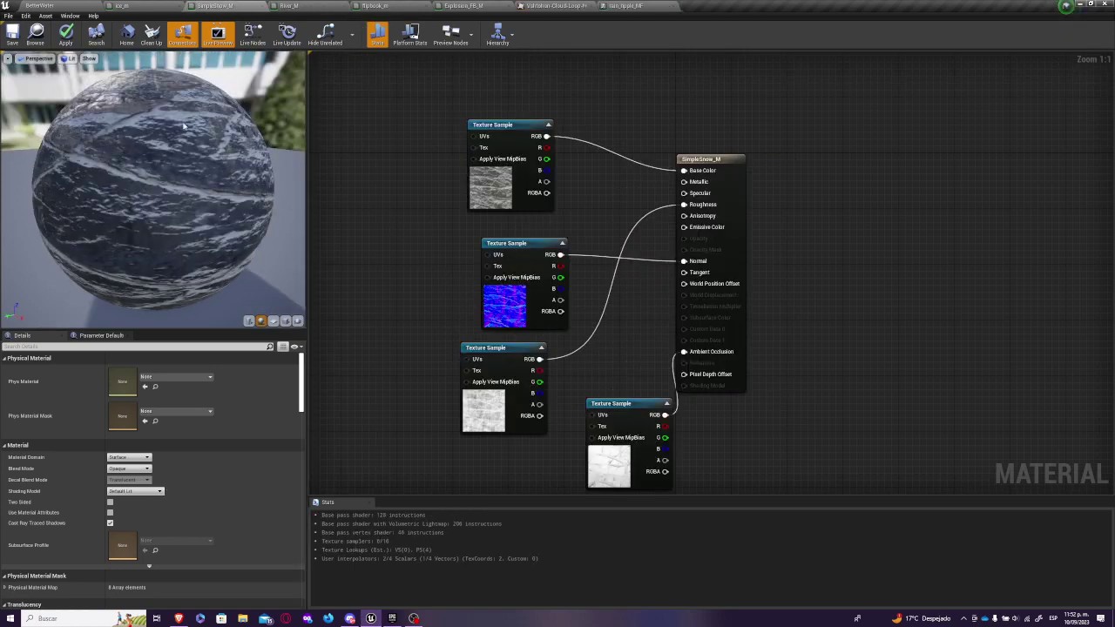
- Check ice_m, and open the IceWorld level from the ThirdPersonBP Maps folder, saving the modified cloud loop ALPHA and NORMAL textures
left_click(122, 5)
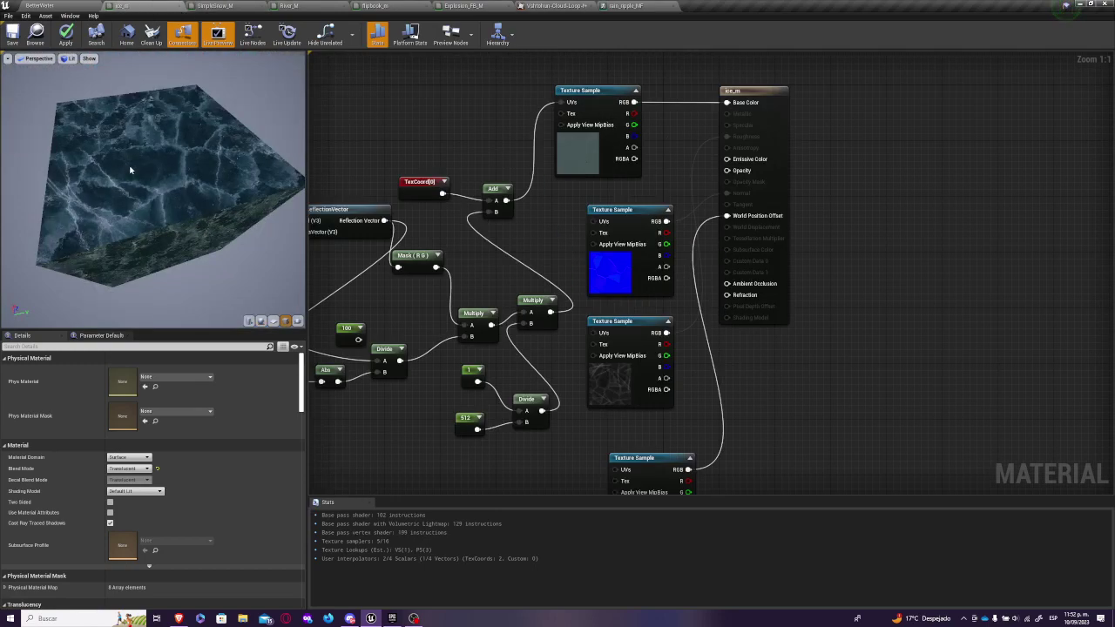
left_click(64, 5)
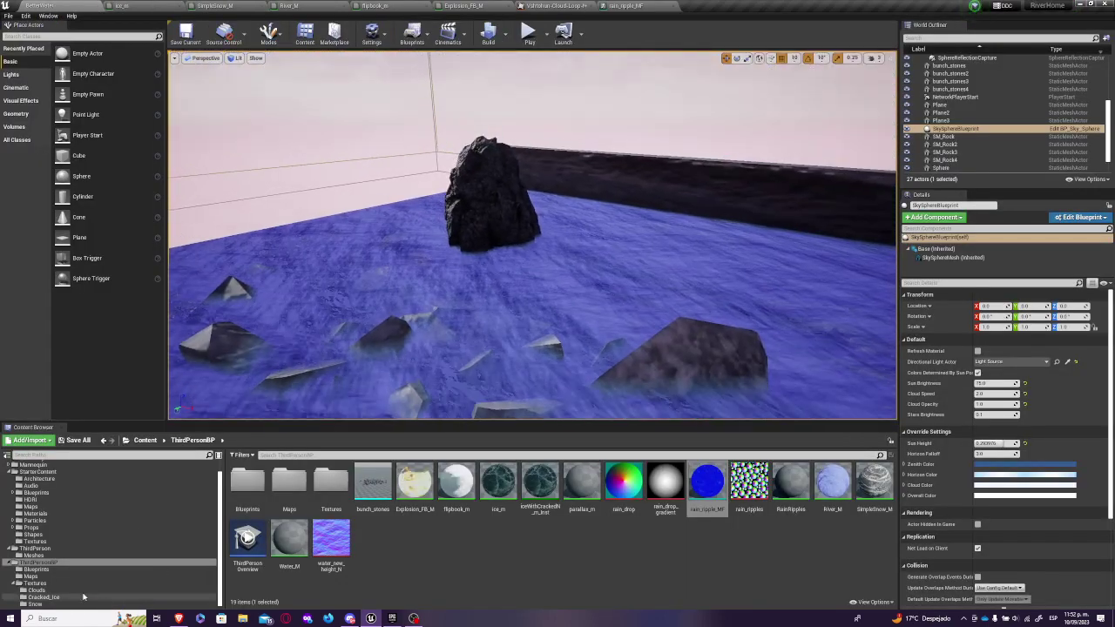
left_click(209, 576)
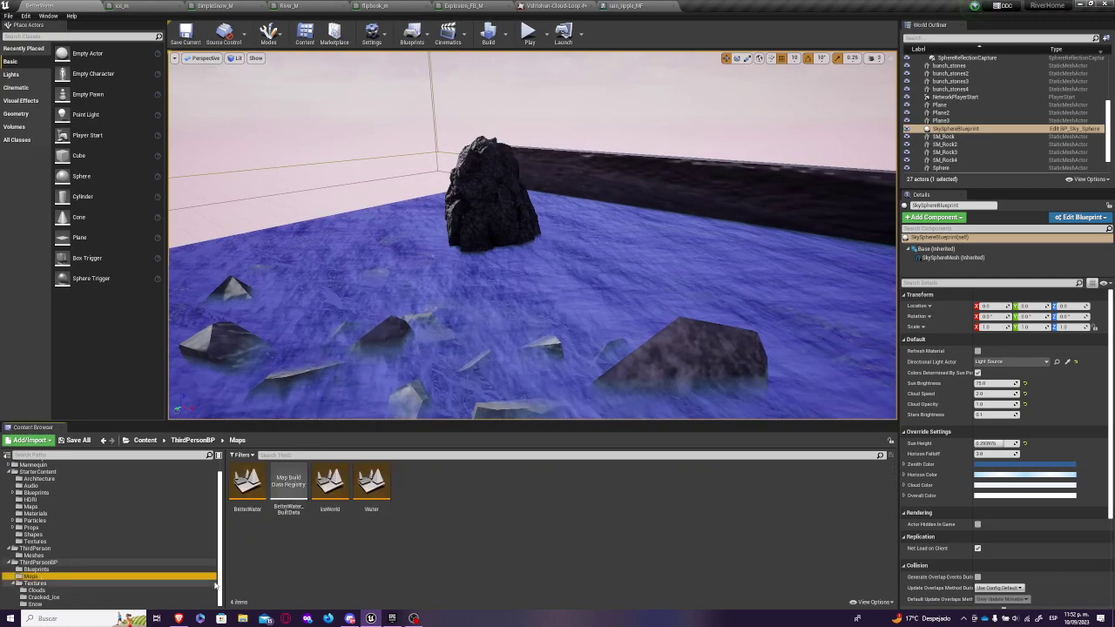
left_click(329, 498)
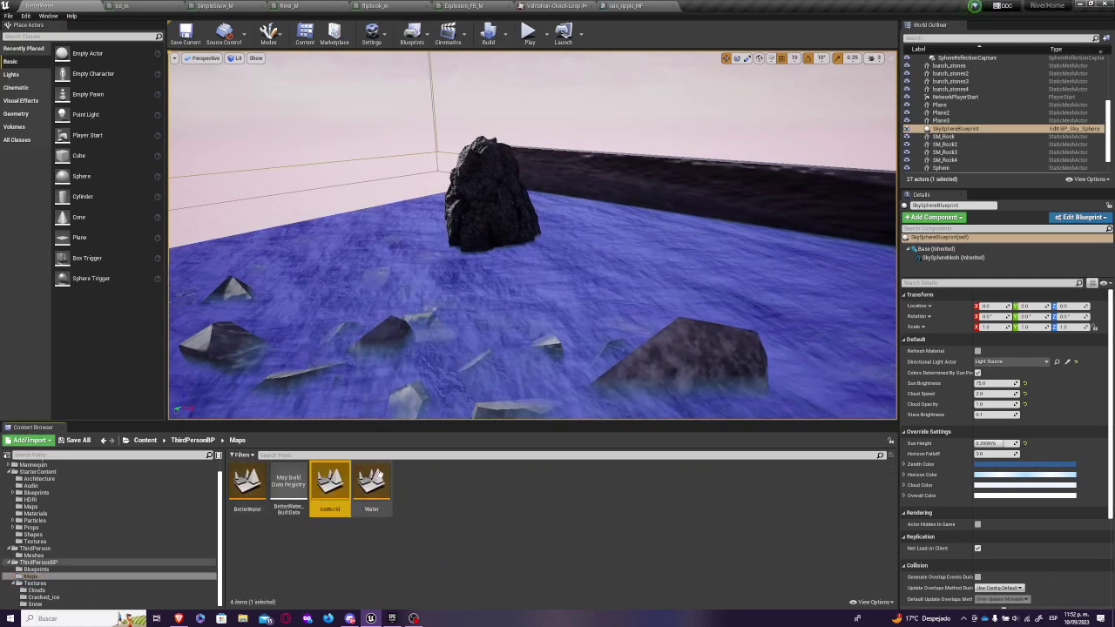
double_click(335, 503)
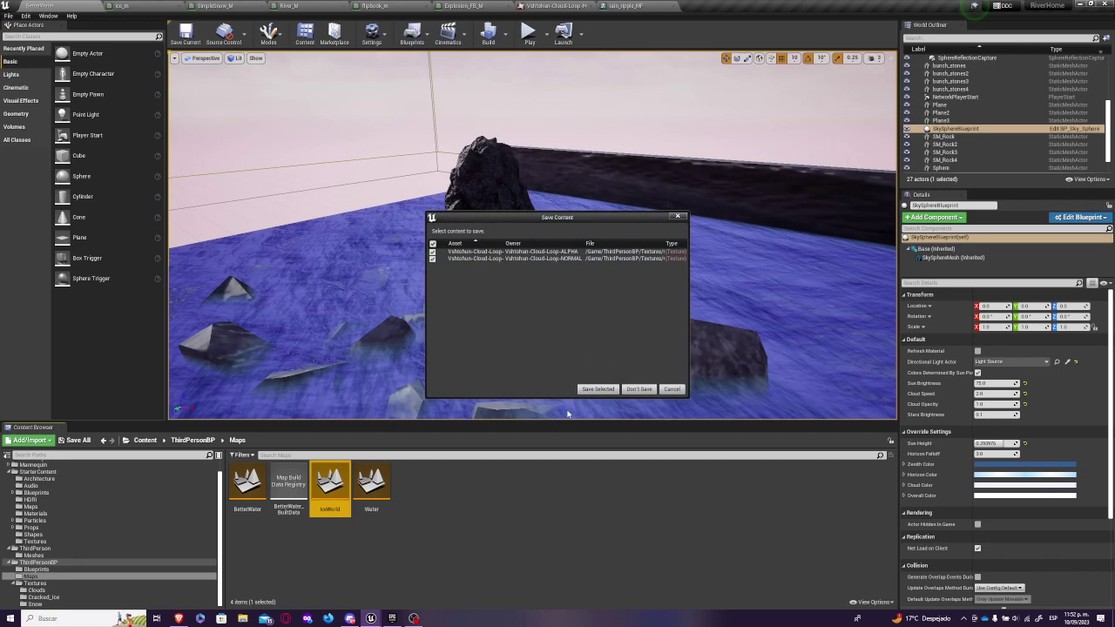
left_click(589, 390)
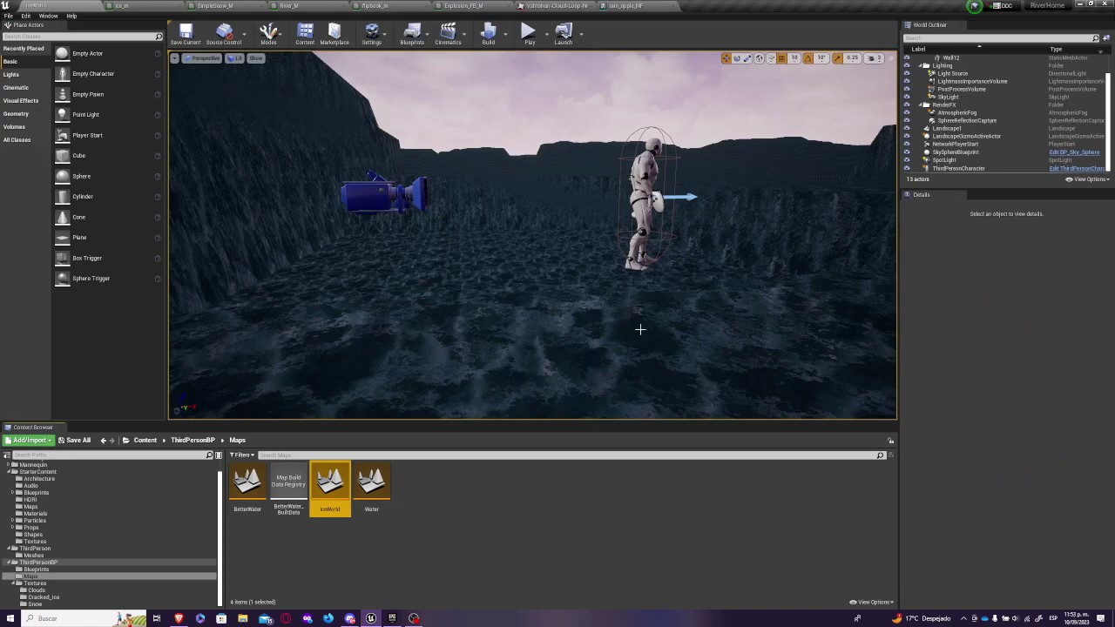
- Examine the cracked ice surface of the IceWorld landscape up close and from above at several angles
right_click(524, 266)
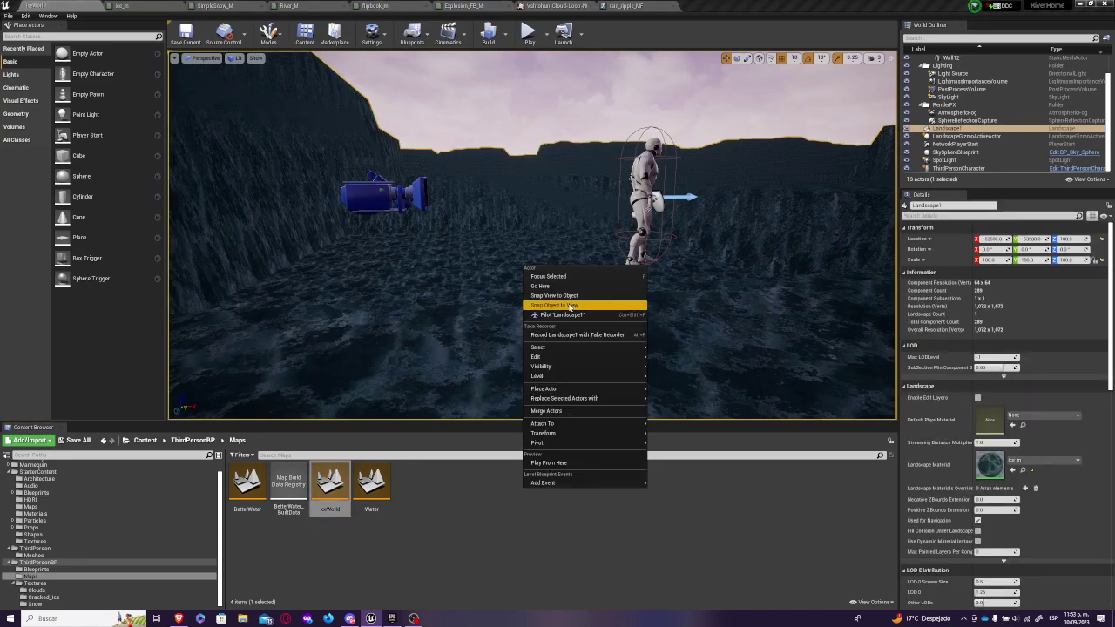
left_click(509, 169)
key("w")
right_click_drag(508, 163, 662, 236)
right_click_drag(588, 263, 577, 307)
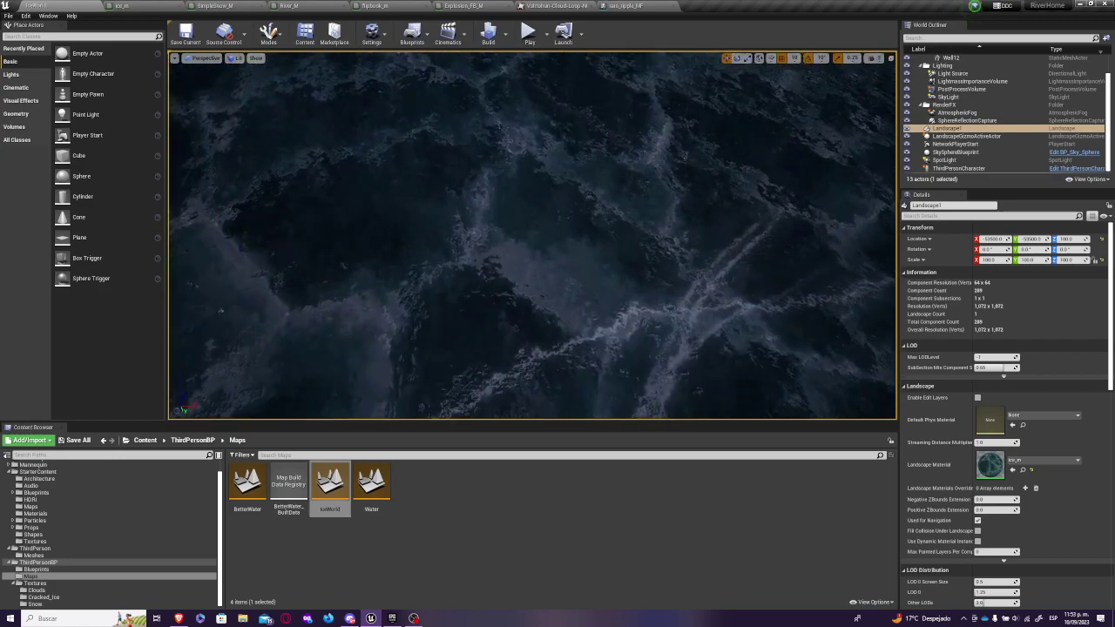
mouse_move(531, 235)
right_mouse_down()
mouse_move(497, 230)
mouse_move(557, 192)
mouse_move(549, 187)
mouse_move(532, 235)
right_mouse_up()
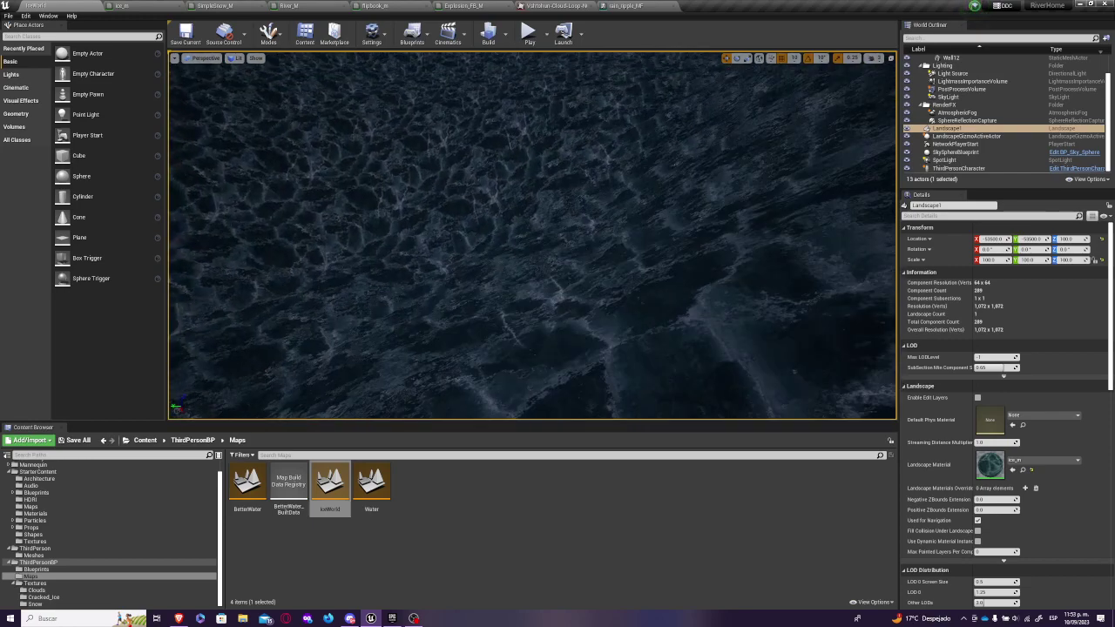
right_click_drag(517, 171, 517, 171)
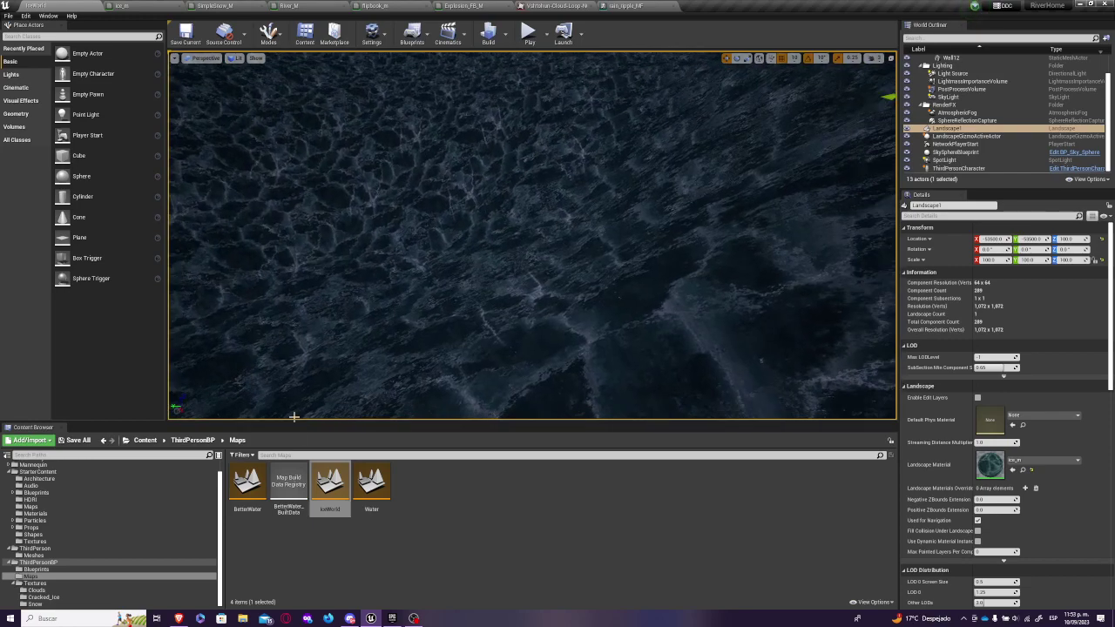
- Reopen the ice_m graph and survey the network from the NormalMap and Camera Vector nodes through CustomReflectionVector to the material output
left_click(121, 6)
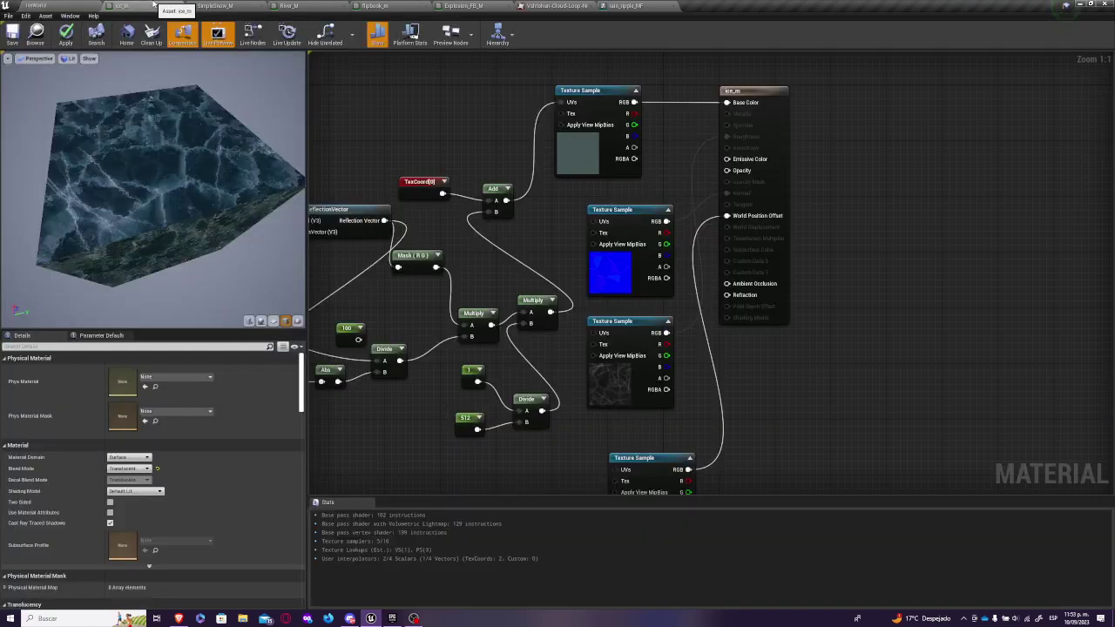
left_click_drag(130, 235, 146, 205)
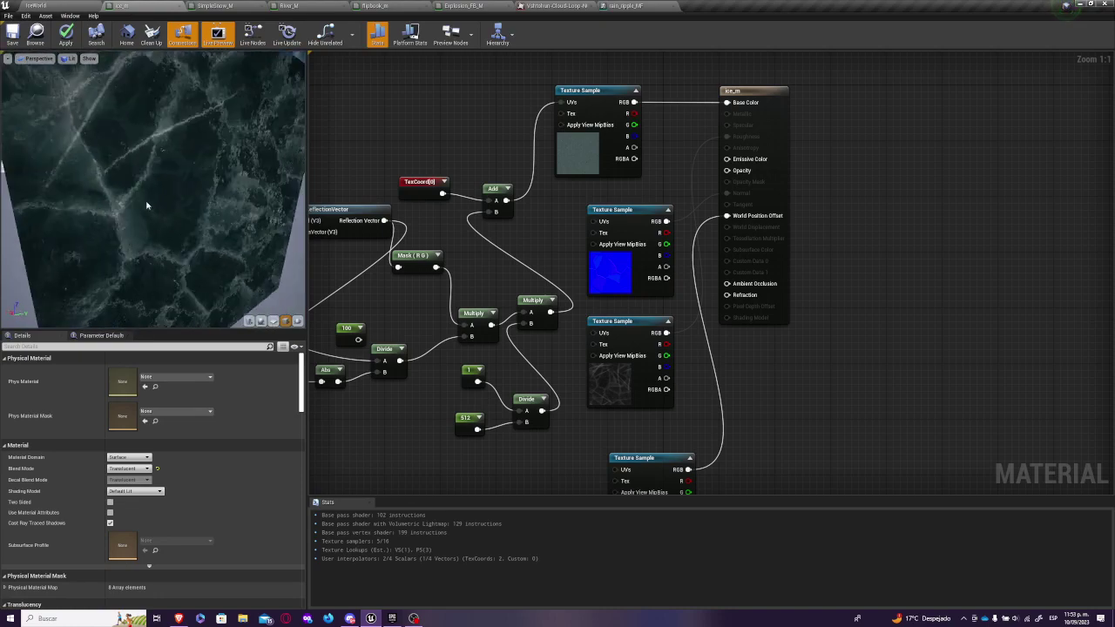
right_click_drag(536, 195, 843, 184)
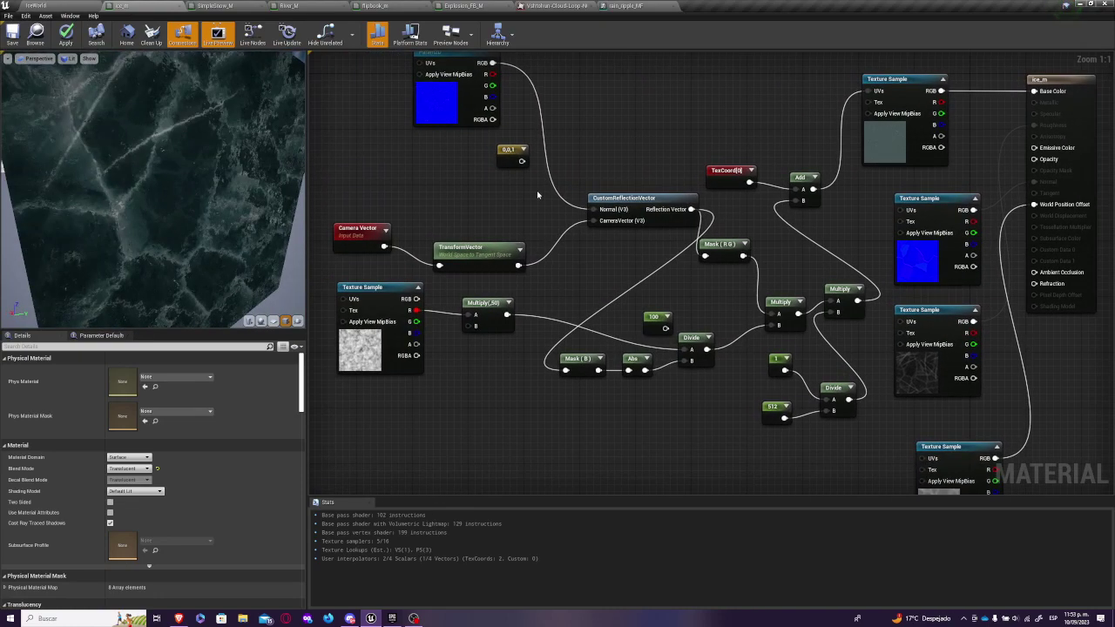
right_click_drag(449, 189, 547, 268)
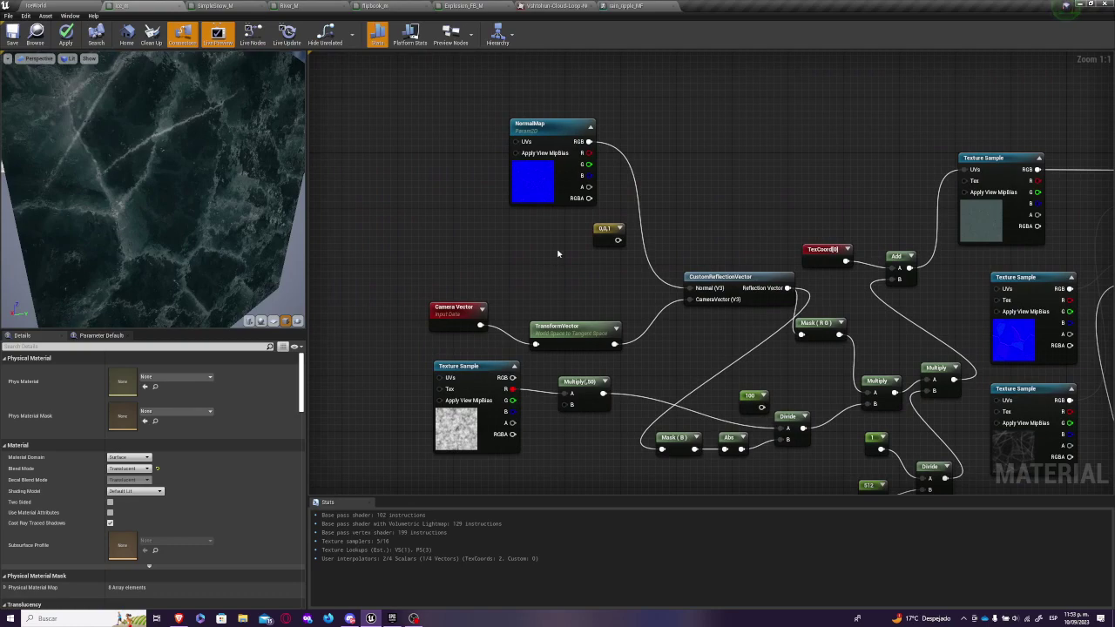
right_click_drag(774, 279, 609, 146)
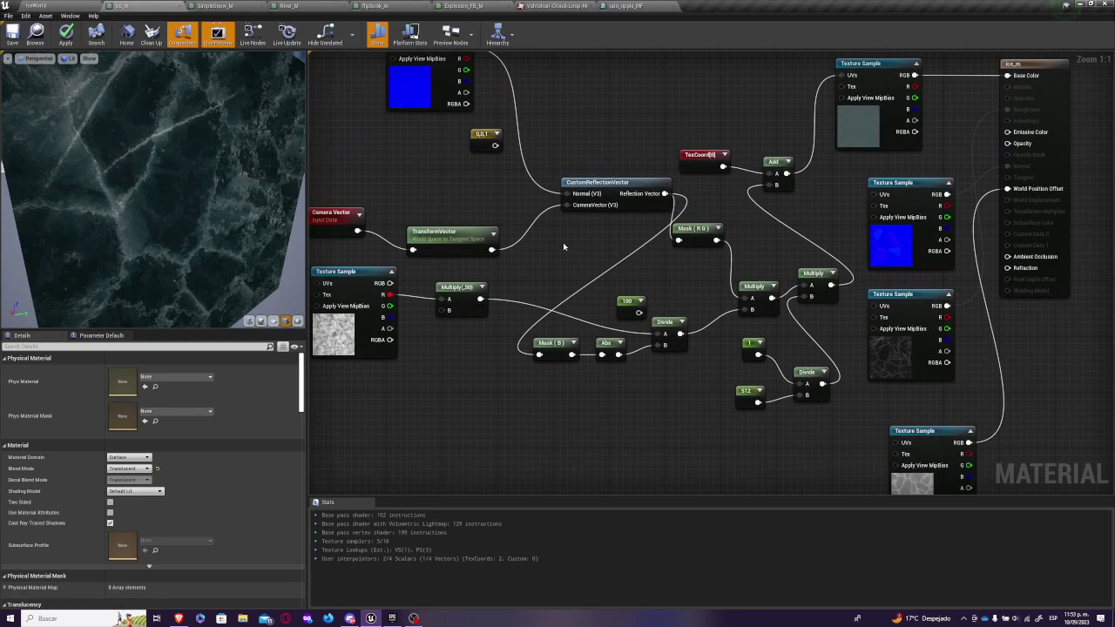
right_click_drag(564, 246, 625, 263)
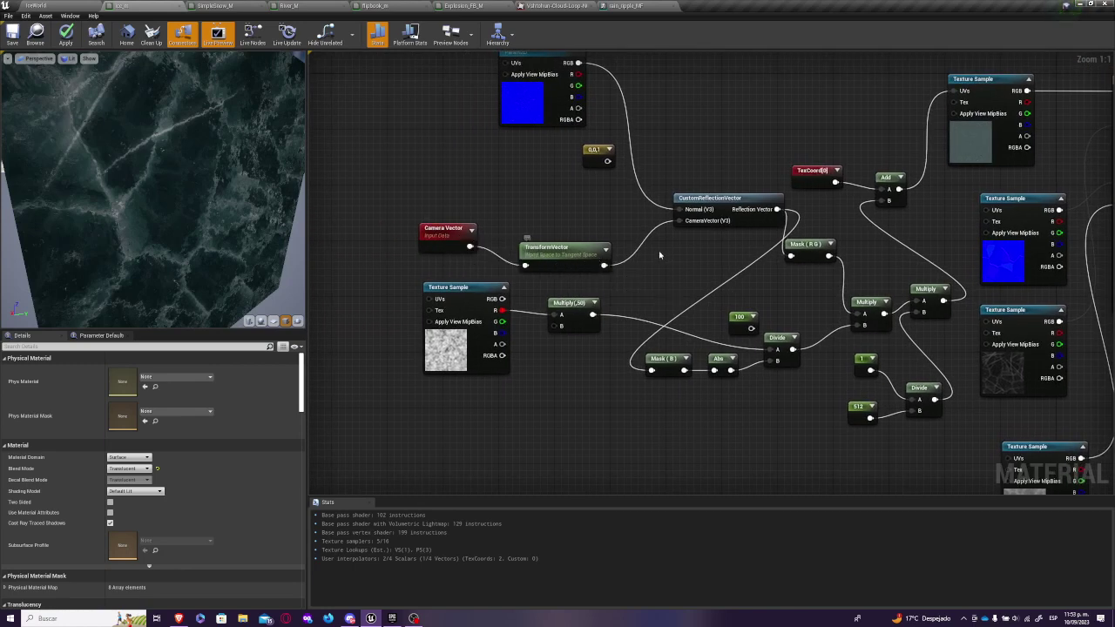
right_click_drag(664, 253, 596, 237)
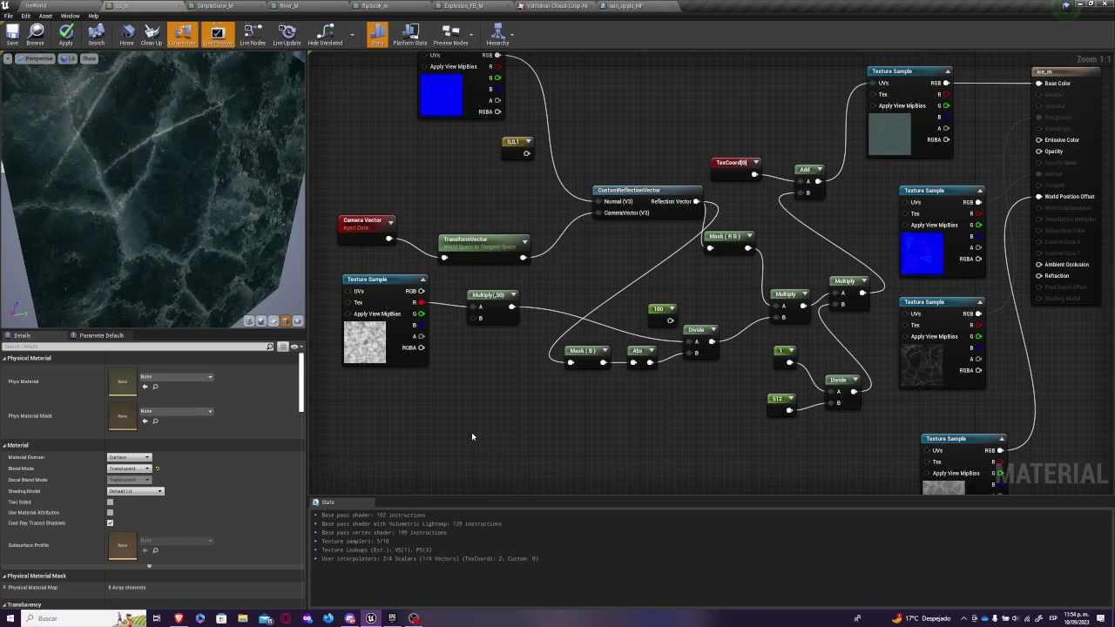
right_click_drag(494, 408, 610, 451)
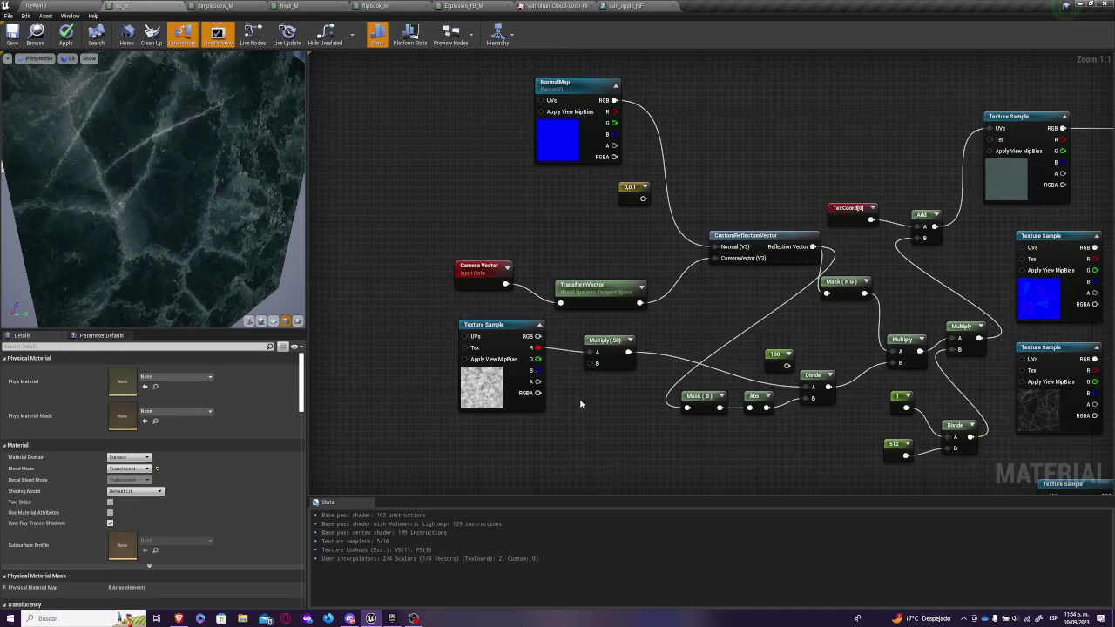
- Examine the cracked ice on the preview mesh from several angles and review the Mask, Divide and Multiply nodes
left_click_drag(141, 227, 222, 231)
left_click_drag(243, 297, 206, 273)
right_click_drag(697, 460, 548, 381)
left_click_drag(124, 218, 204, 250)
right_click_drag(640, 393, 552, 444)
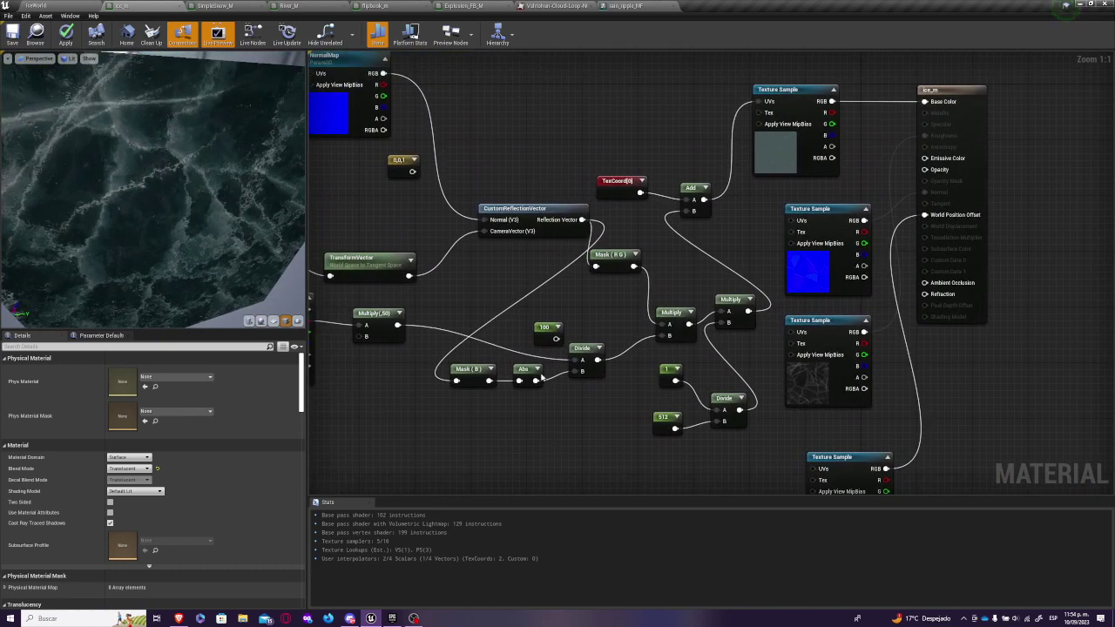
- Inspect the settings of the Mask (B) node and of the noise Texture Sample feeding the Multiply(,50) node
left_click(470, 373)
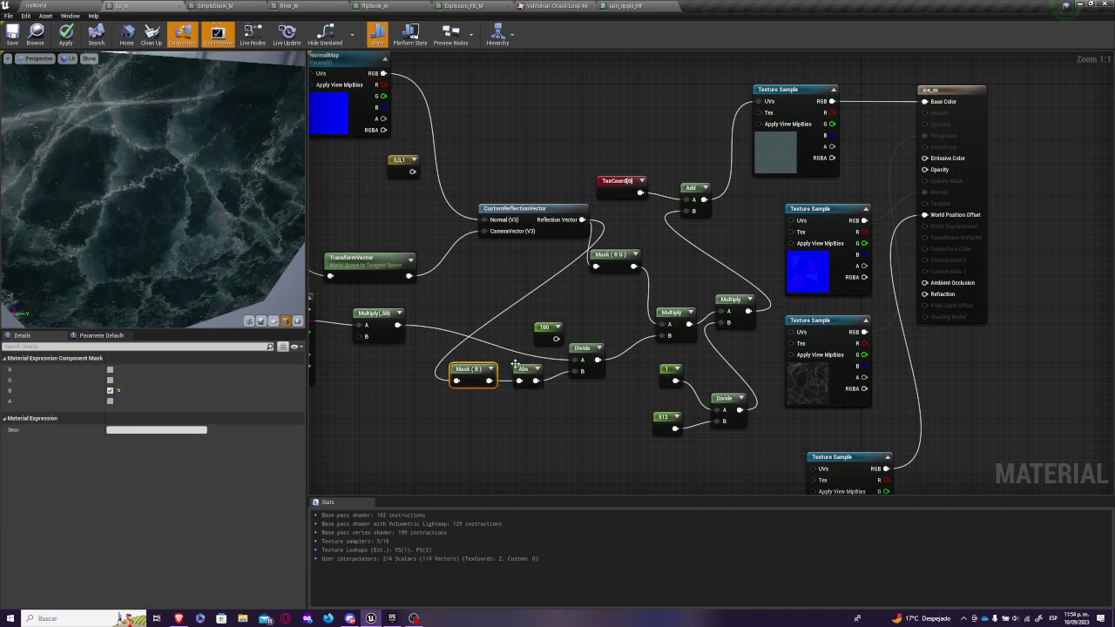
right_click_drag(609, 325, 710, 343)
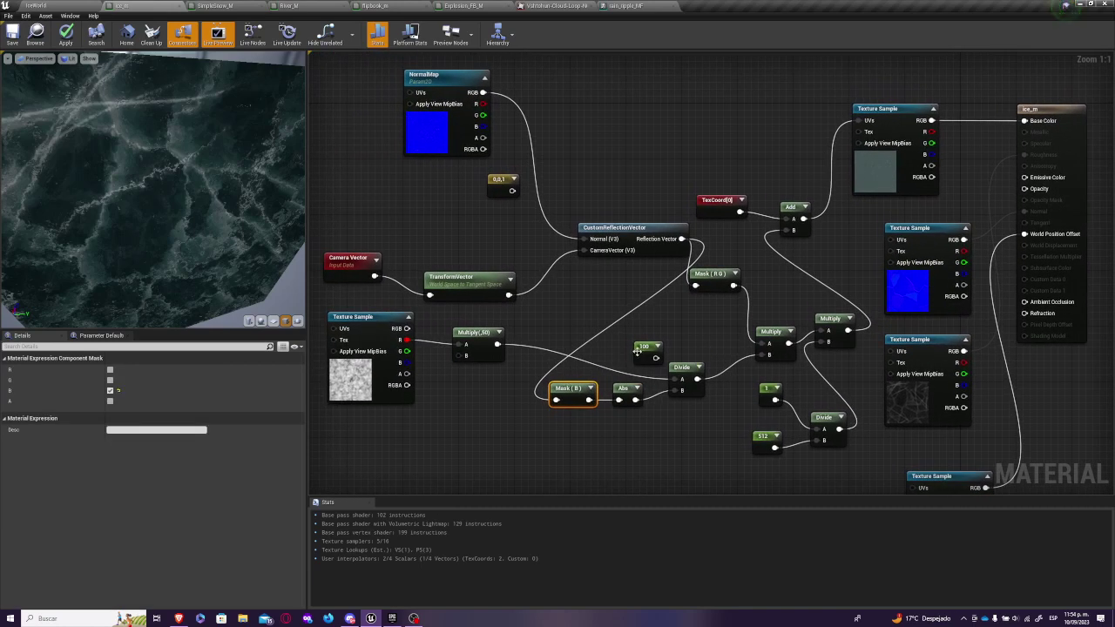
right_click_drag(638, 350, 688, 359)
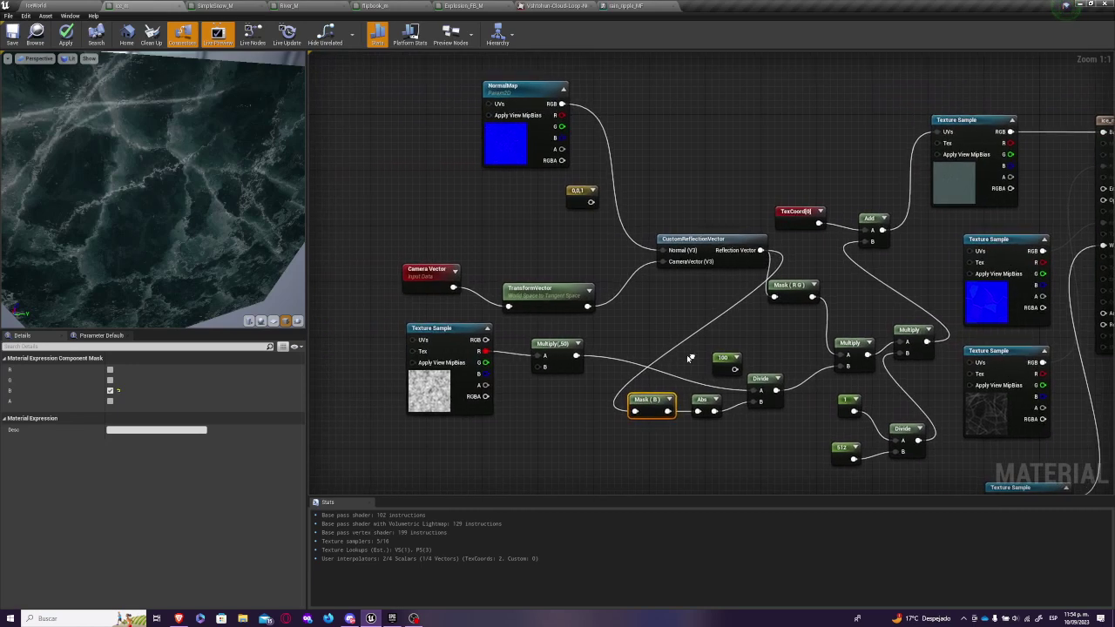
left_click(444, 390)
right_click(541, 442)
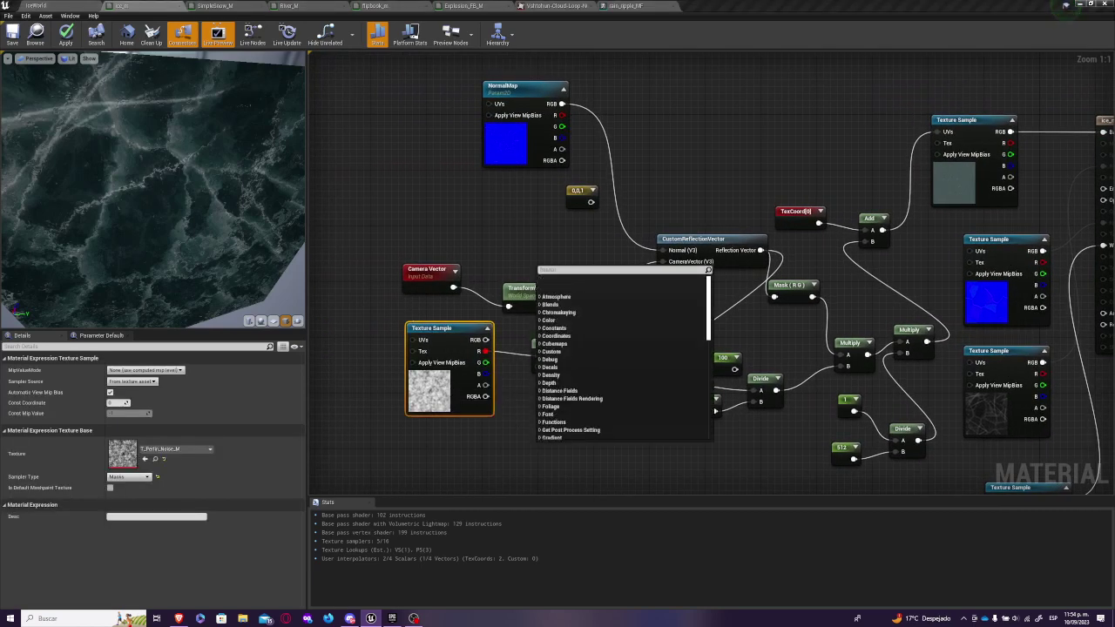
left_click(648, 476)
right_click_drag(656, 481, 564, 459)
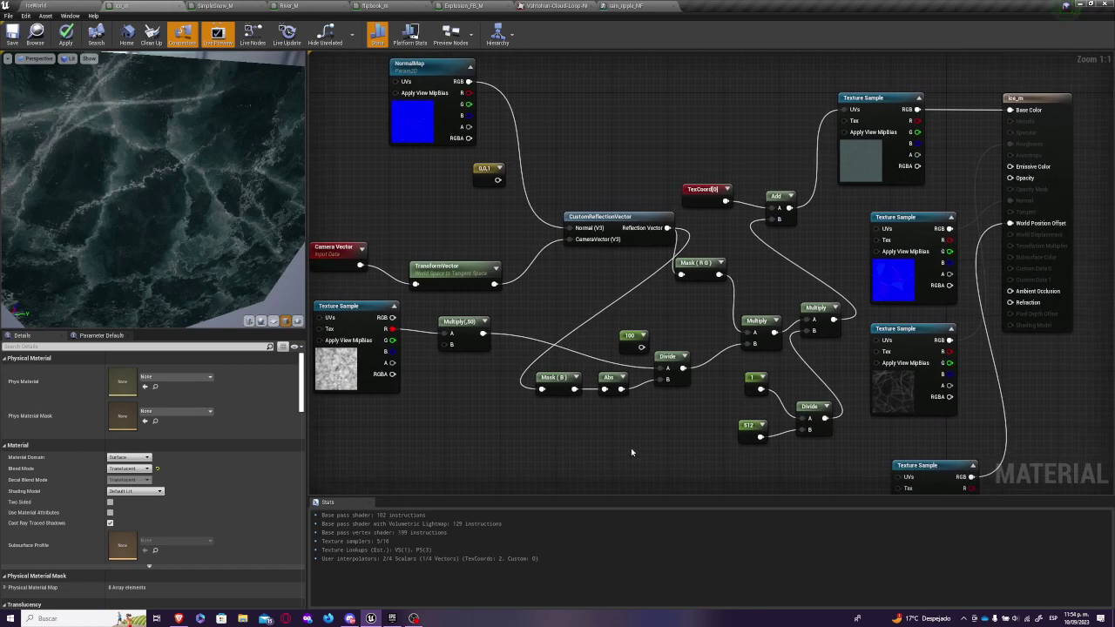
- Inspect the height Texture Sample wired to World Position Offset, and check the ice preview mesh up close and from farther away
left_click_drag(224, 260, 178, 222)
left_click_drag(214, 288, 213, 253)
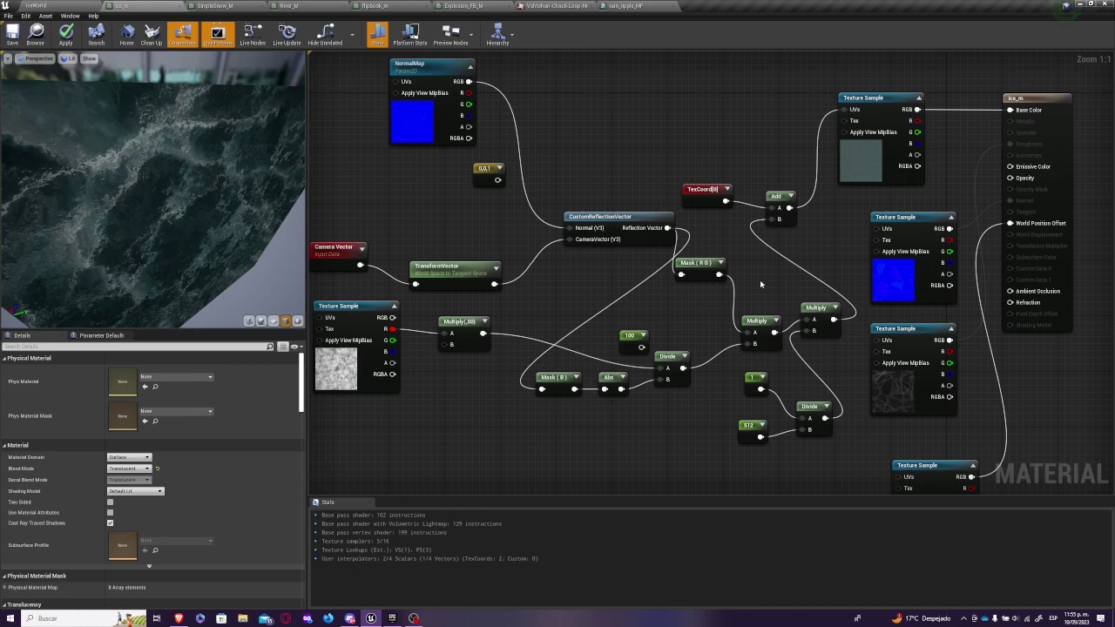
right_click_drag(760, 280, 595, 289)
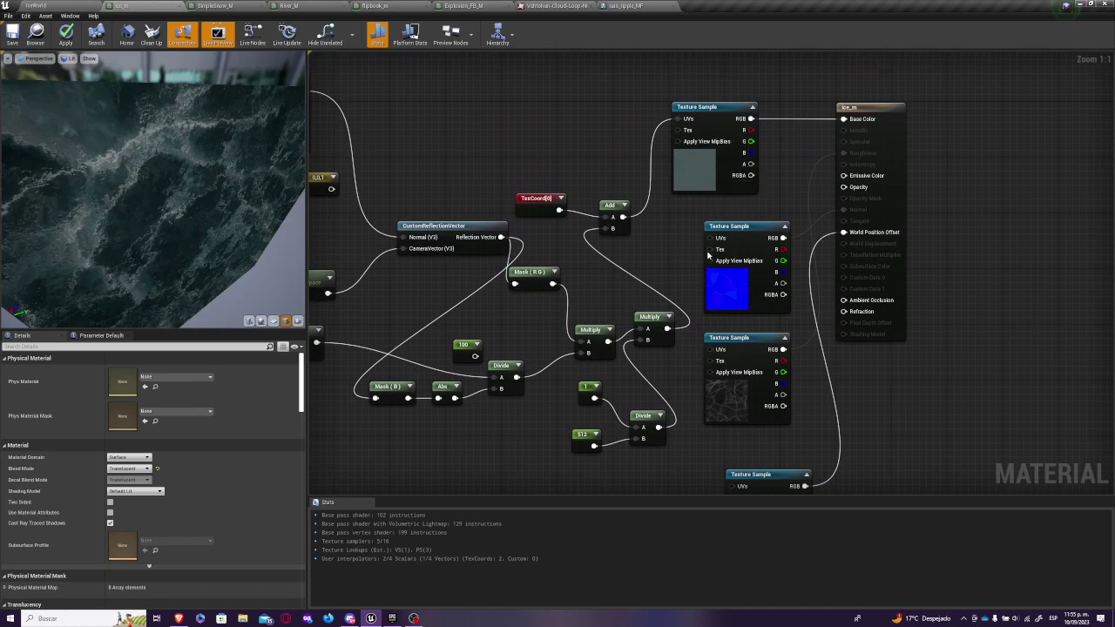
right_click_drag(731, 421, 679, 289)
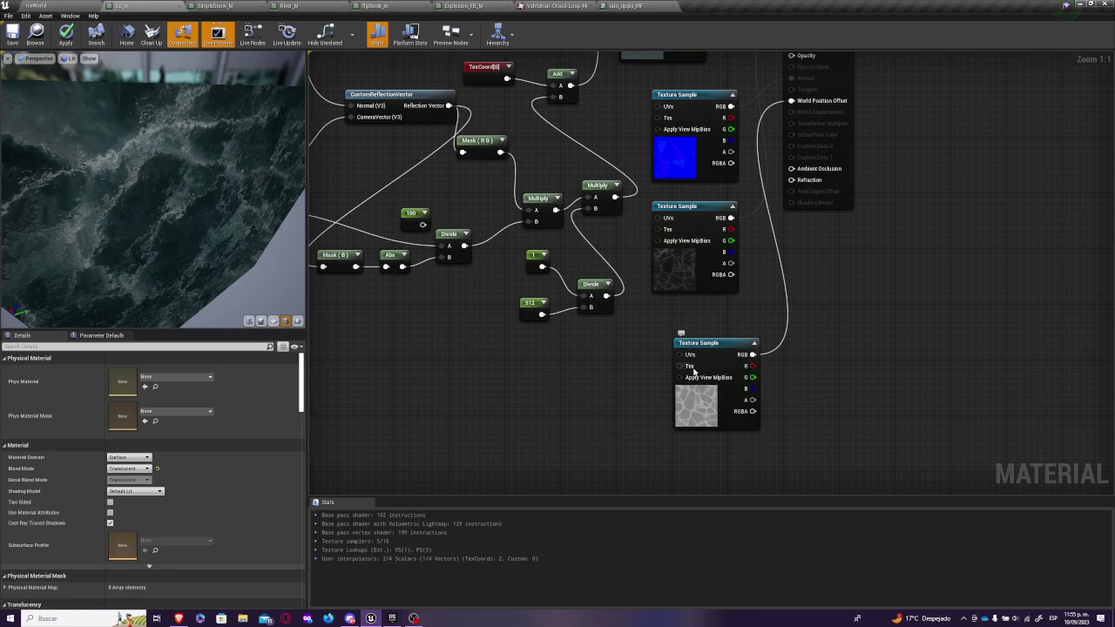
left_click(686, 380)
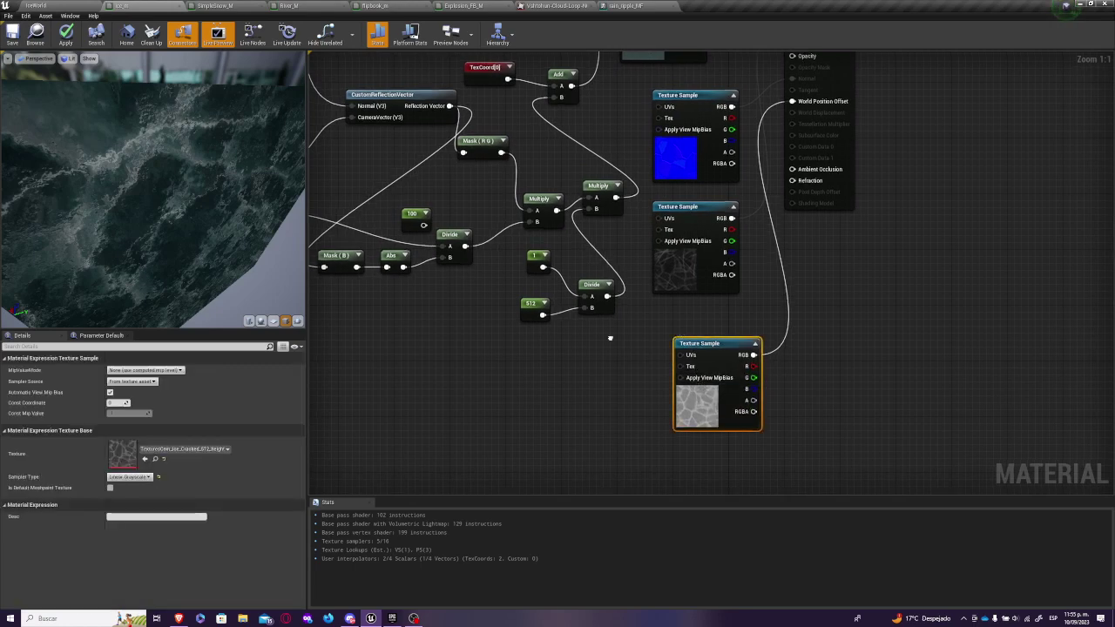
right_click_drag(610, 331, 712, 389)
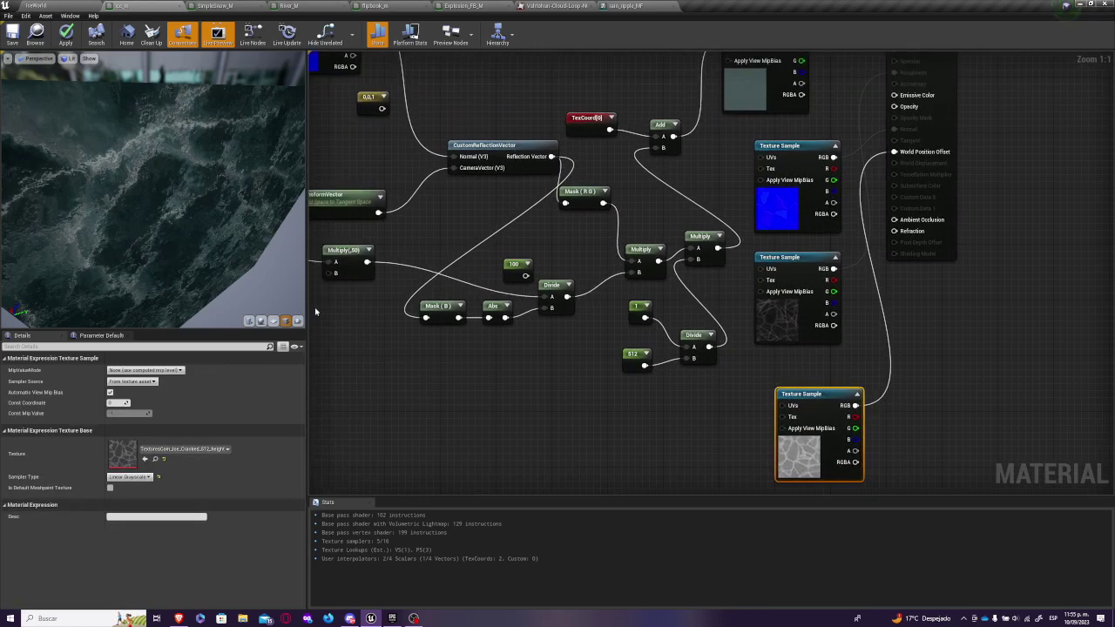
right_click_drag(261, 261, 261, 287)
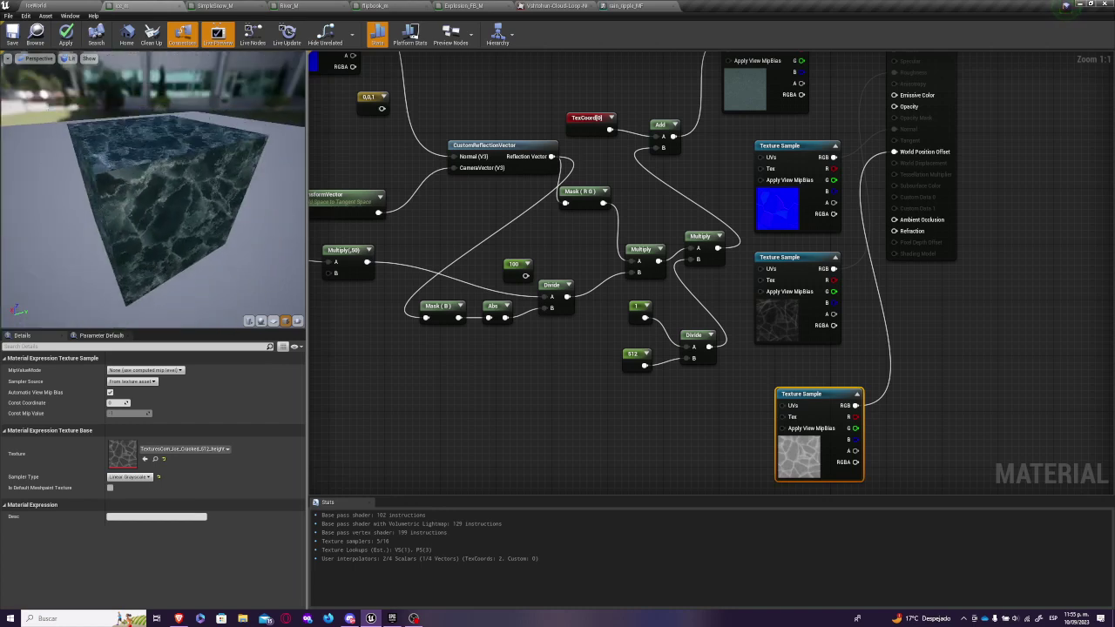
right_click_drag(144, 133, 144, 113)
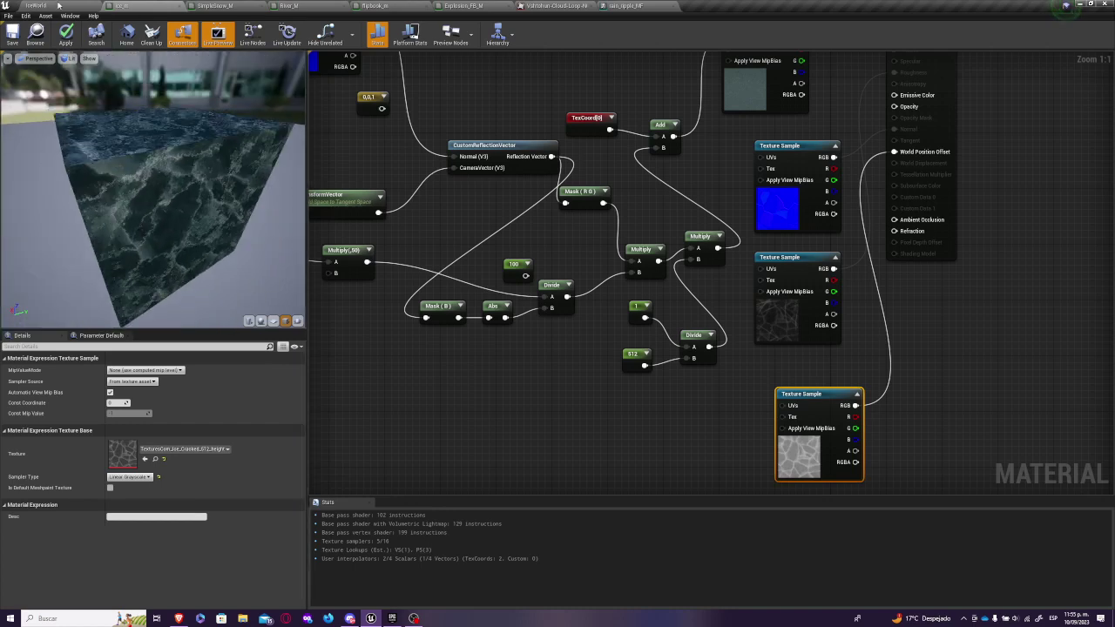
- Return to the IceWorld level and view the ice landscape's slopes against the sky
left_click(58, 6)
right_click_drag(385, 256, 386, 140)
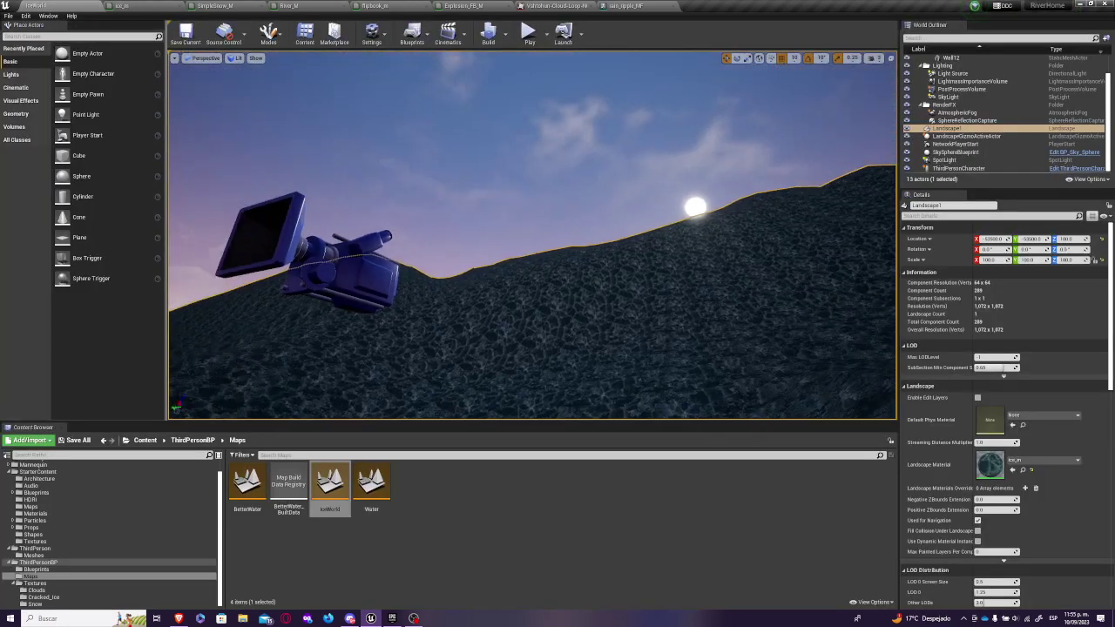
right_click_drag(334, 281, 218, 296)
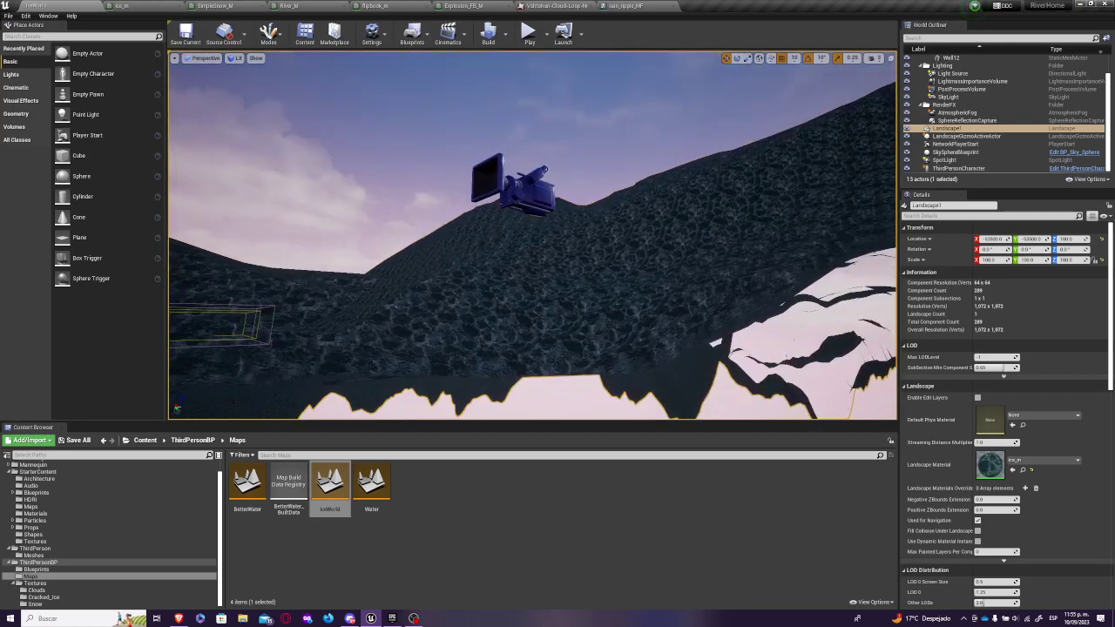